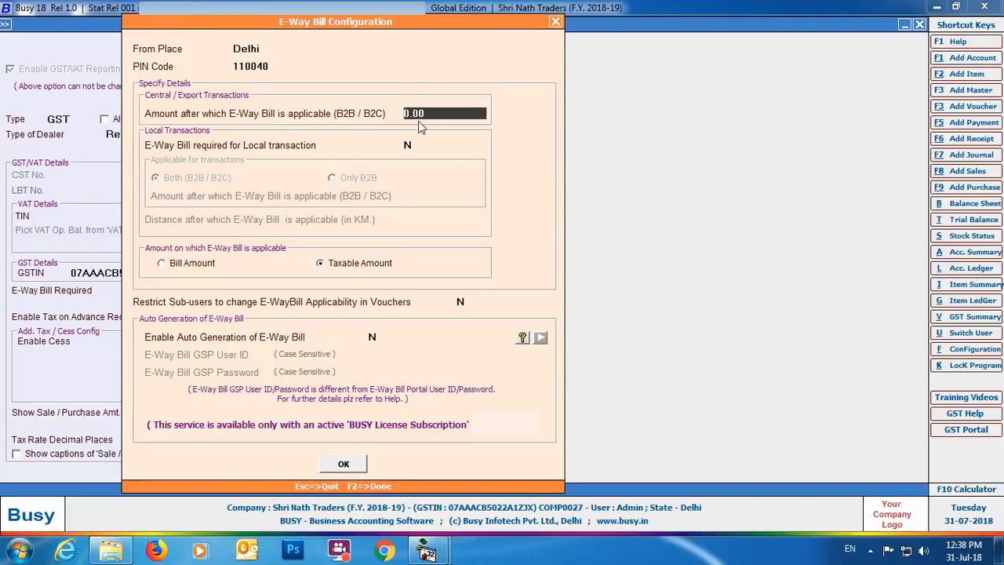
- Set the central/export E-Way Bill threshold to 50,000 and require E-Way Bills for local transactions, only B2B, above 1,00,000
{"action": "type", "text": "50000"}
{"action": "key", "text": "Return"}
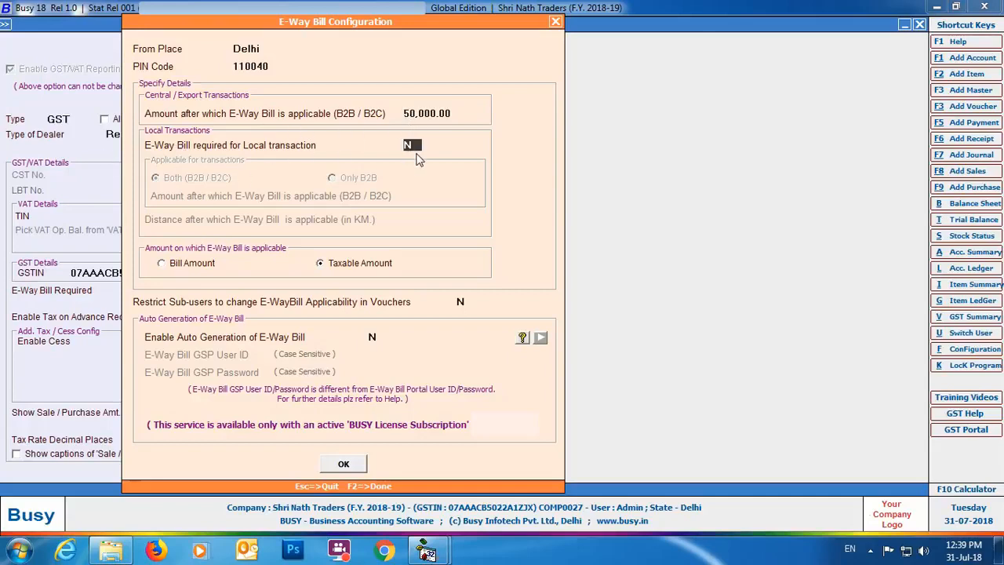
{"action": "type", "text": "Y"}
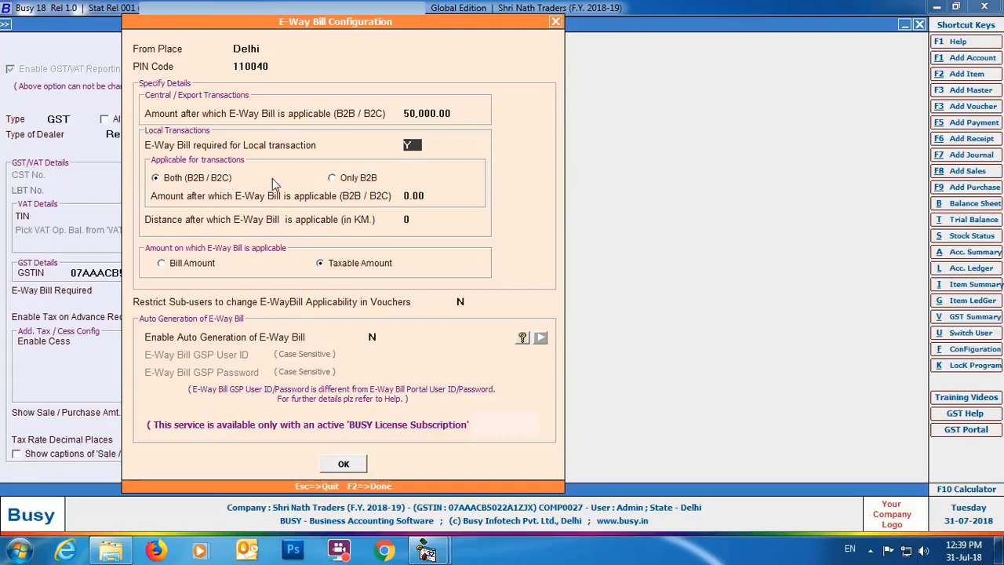
{"action": "left_click", "coordinate": [335, 179]}
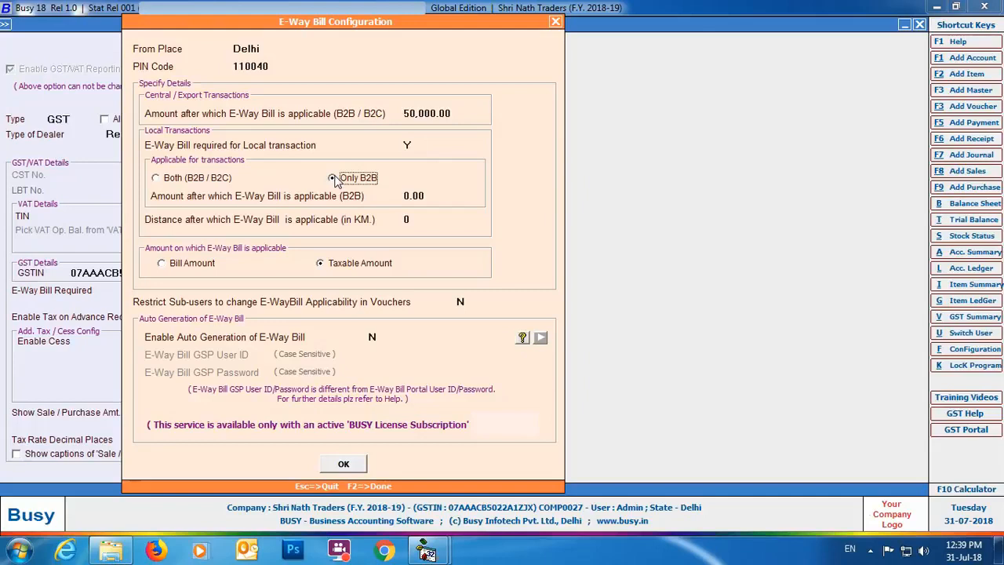
{"action": "type", "text": "1,00,000"}
{"action": "key", "text": "Return"}
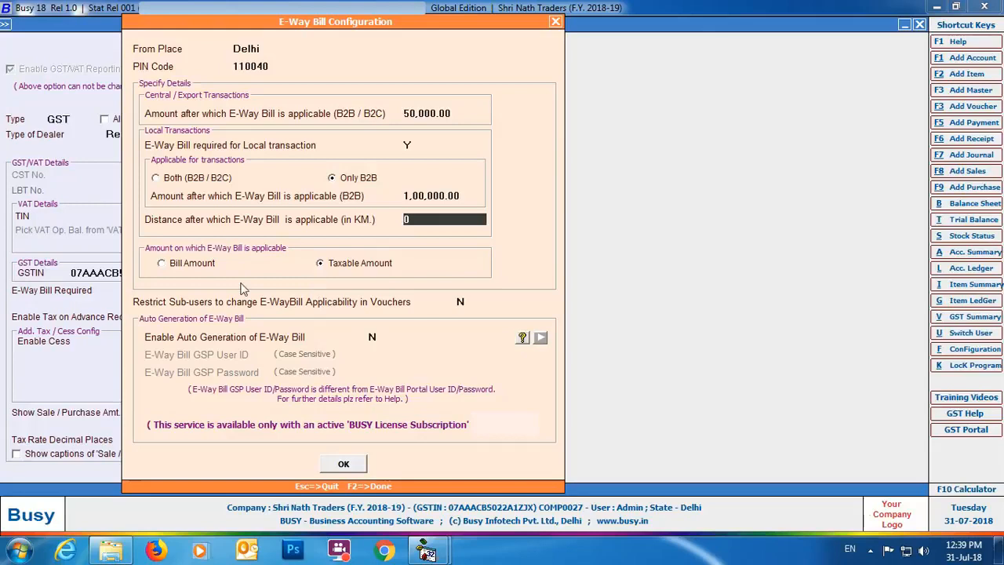
- Restrict sub-users from changing E-Way Bill applicability in vouchers, enable auto generation of E-Way Bills, and accept the configuration
{"action": "left_click", "coordinate": [464, 302]}
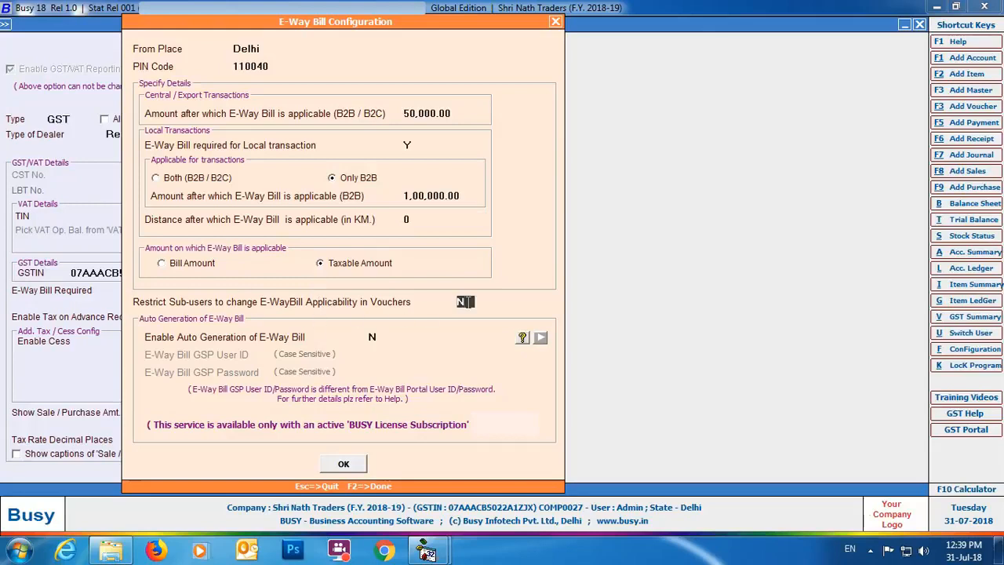
{"action": "type", "text": "Y"}
{"action": "key", "text": "Return"}
{"action": "key", "text": "y"}
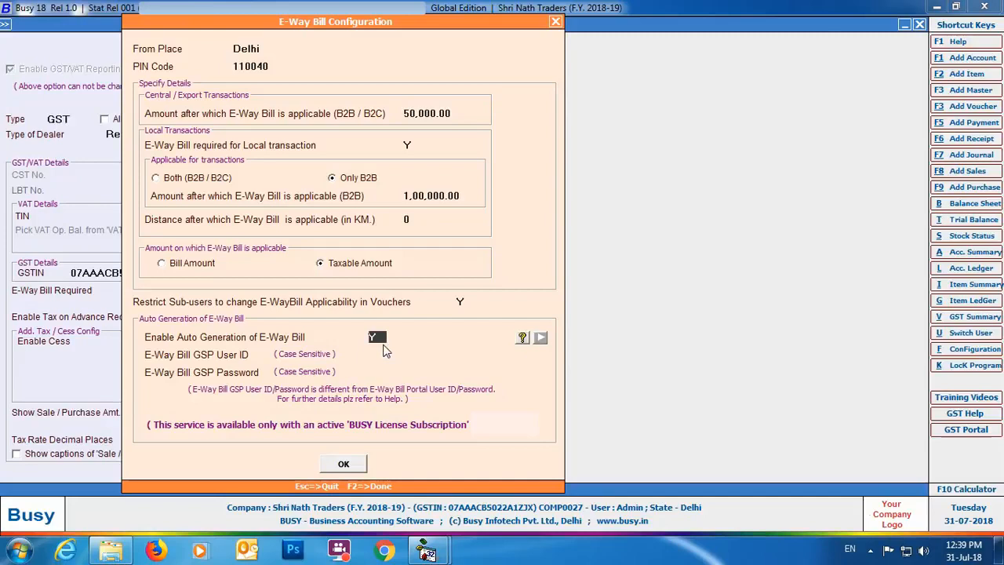
{"action": "key", "text": "Return"}
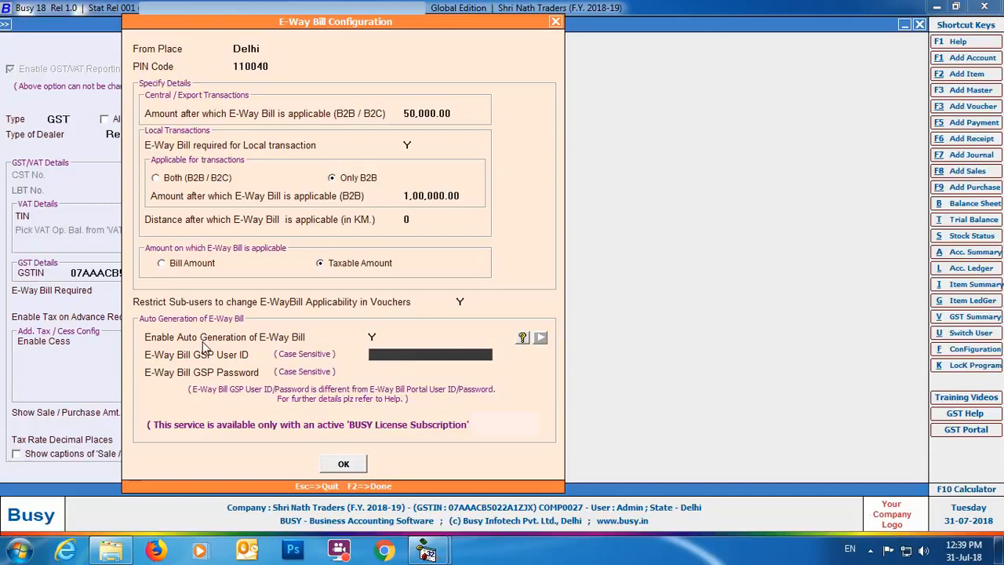
{"action": "key", "text": "F2"}
- Enable transport details in local sales/purchase, save the GST/VAT settings and exit Features / Options
{"action": "left_click", "coordinate": [487, 290]}
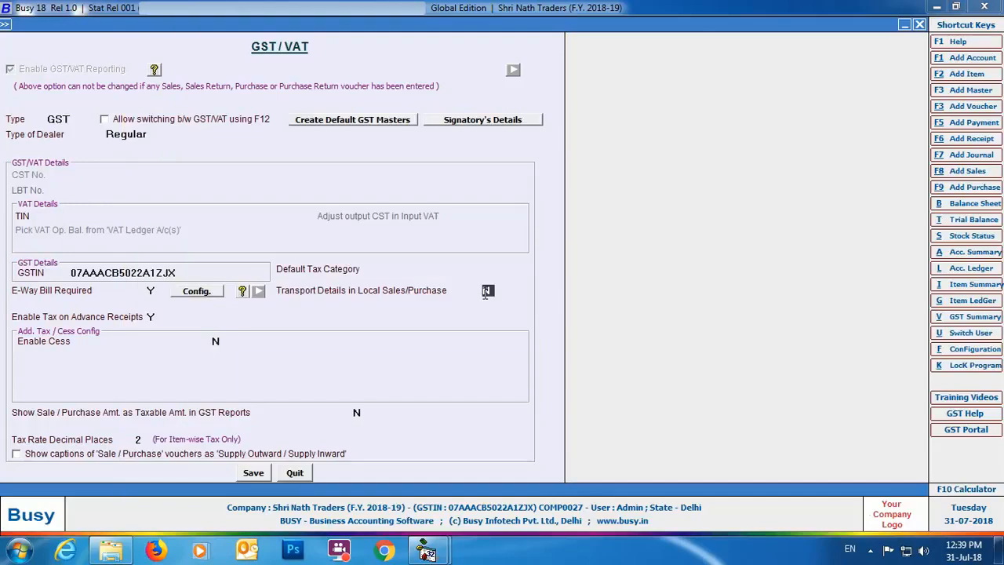
{"action": "type", "text": "Y"}
{"action": "left_click", "coordinate": [253, 476]}
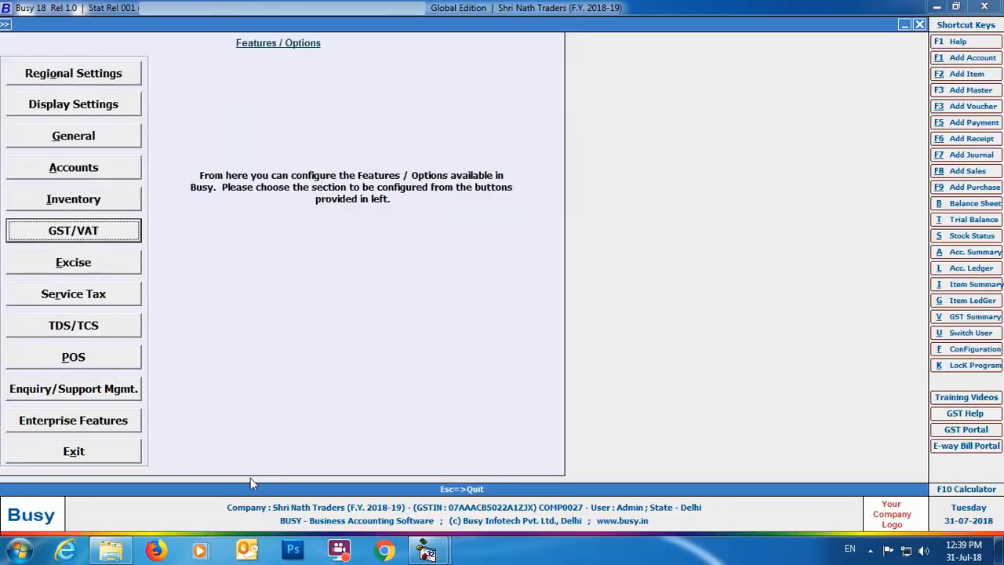
{"action": "left_click", "coordinate": [77, 457]}
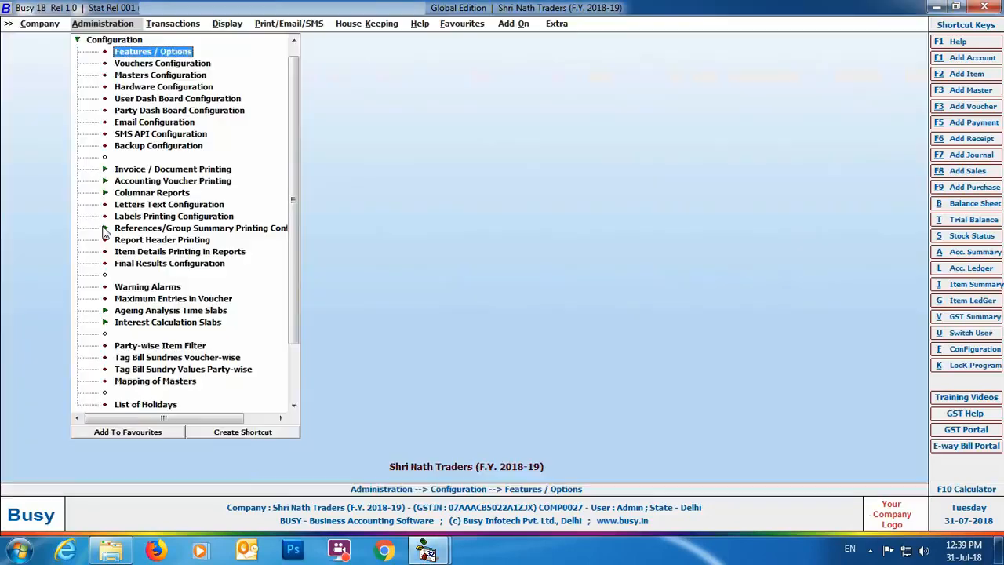
- Open the account master of Mahavira Containers for modification
{"action": "left_click", "coordinate": [114, 47]}
{"action": "left_click", "coordinate": [115, 40]}
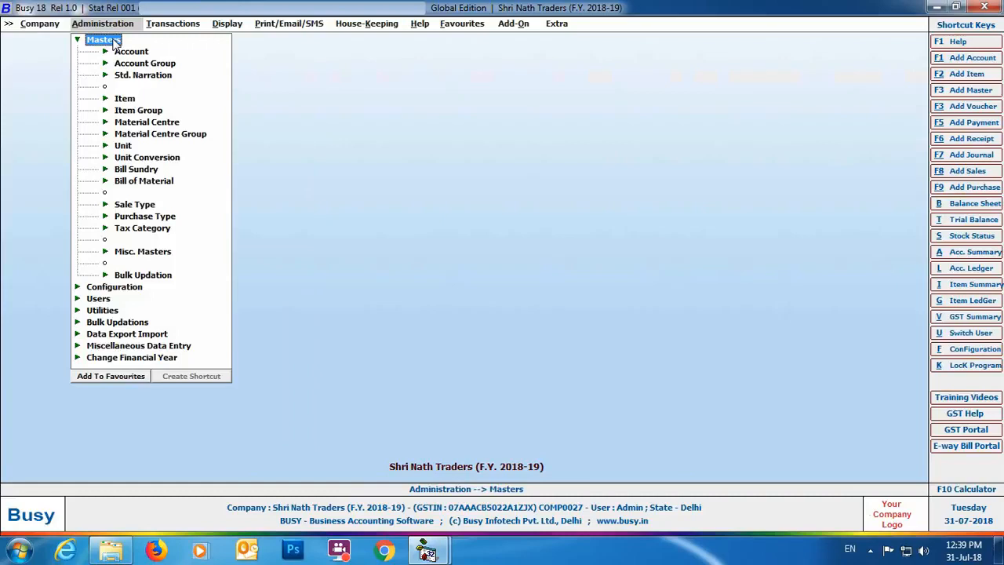
{"action": "left_click", "coordinate": [117, 52]}
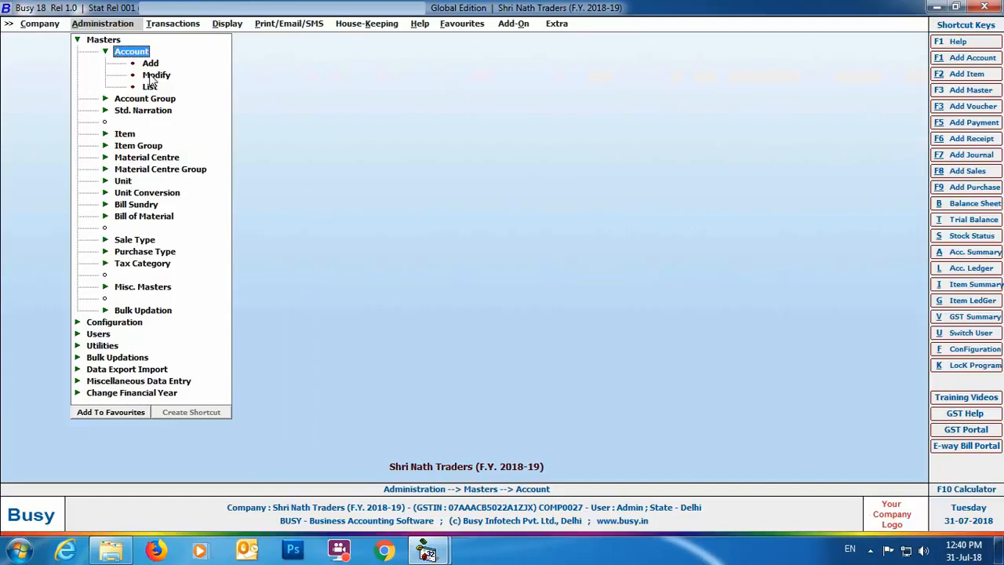
{"action": "double_click", "coordinate": [155, 76]}
{"action": "type", "text": "m"}
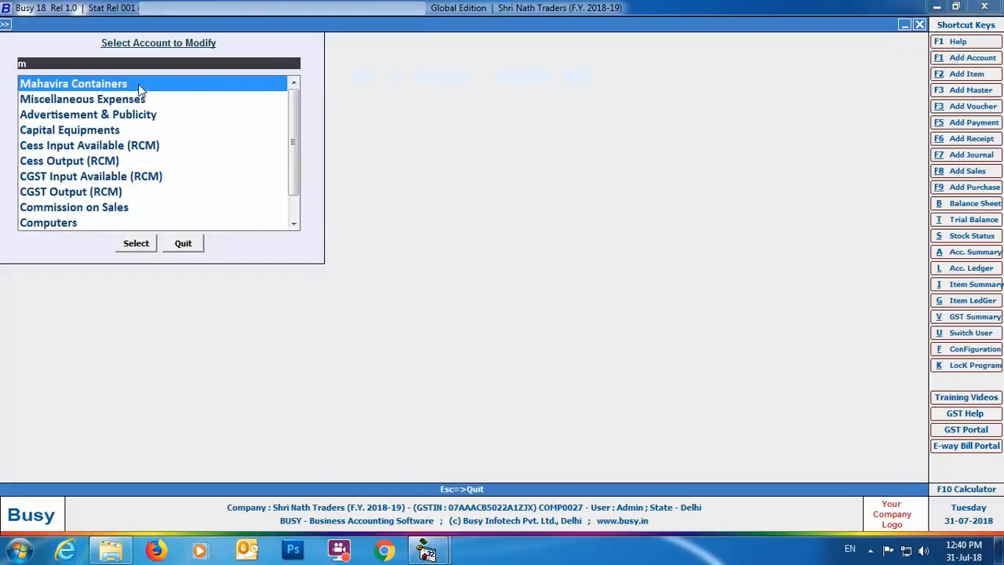
{"action": "left_click", "coordinate": [140, 85]}
{"action": "left_click", "coordinate": [138, 243]}
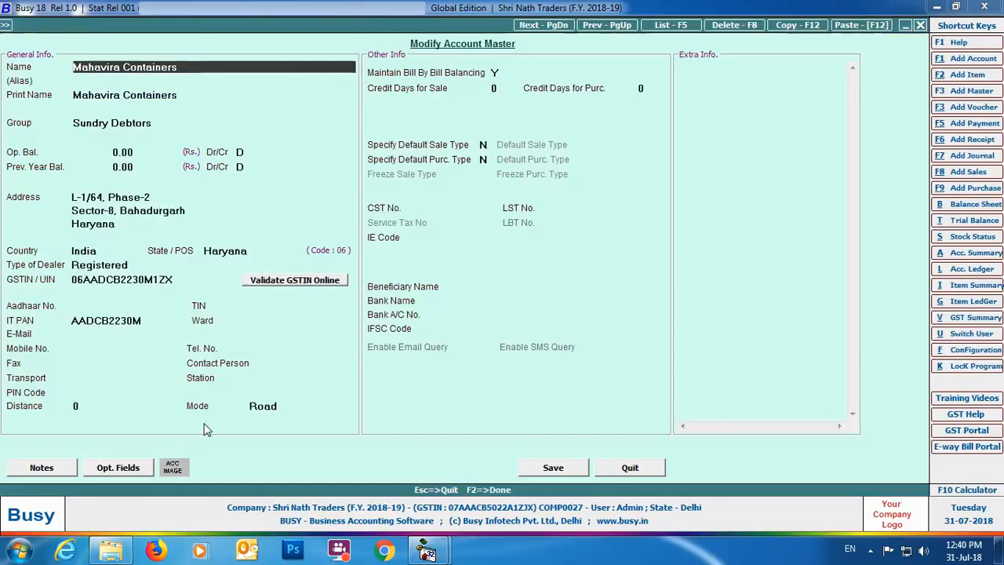
- Set the account's transport to "Avtar Transport Srvic" and its station to Bahadurgarh
{"action": "left_click", "coordinate": [118, 378]}
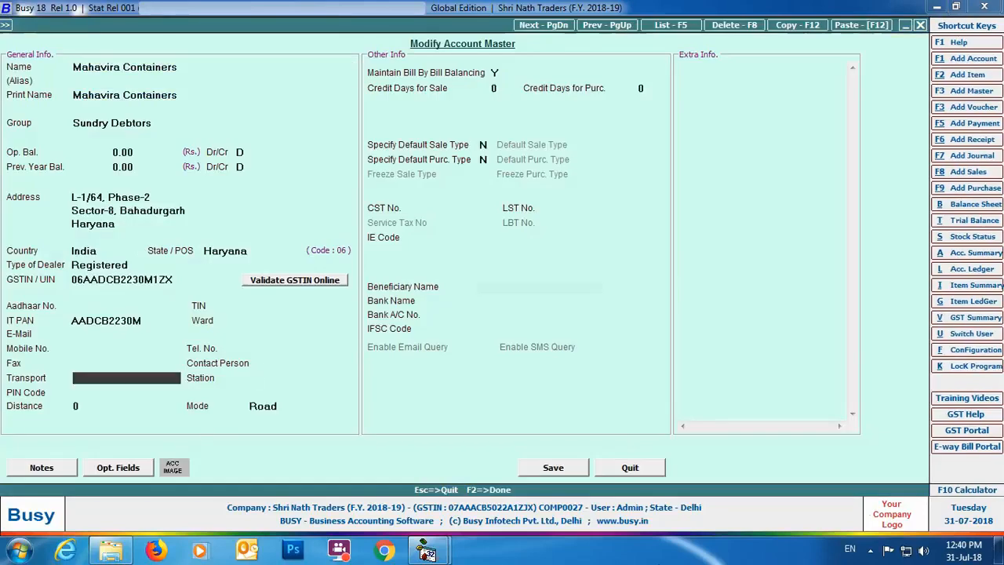
{"action": "type", "text": "Avtar Transport Srvic"}
{"action": "key", "text": "Return"}
{"action": "type", "text": "Bah"}
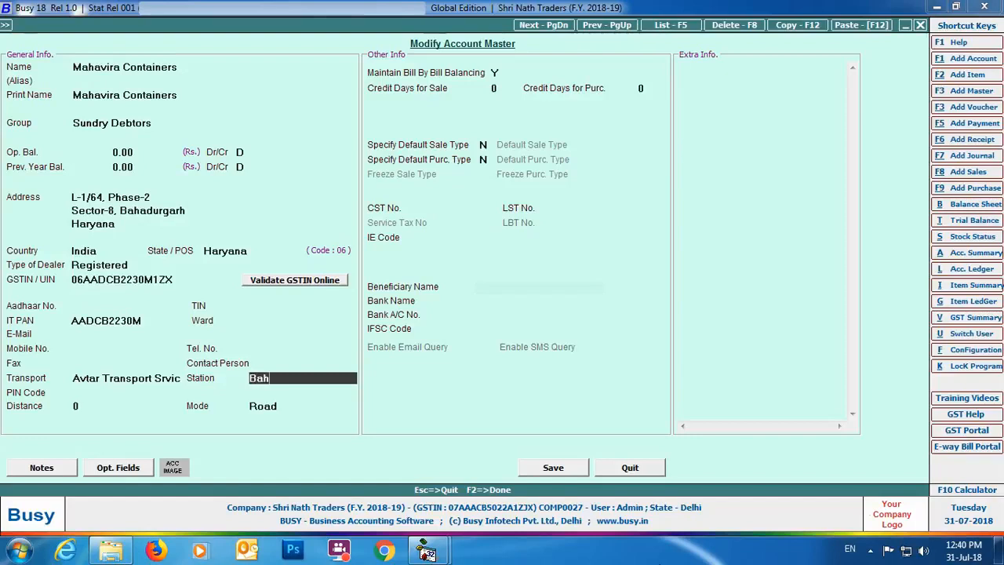
{"action": "type", "text": "adurgarh"}
{"action": "key", "text": "Return"}
- Enter the account's postal PIN code and a distance of 65, keep the mode as Road, and save the account
{"action": "type", "text": "122104"}
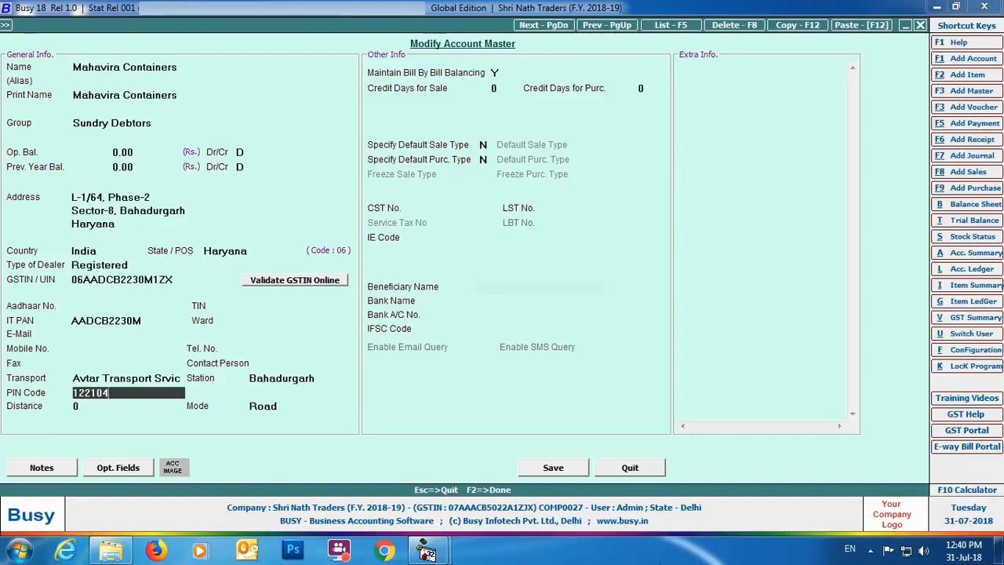
{"action": "key", "text": "Return"}
{"action": "type", "text": "65"}
{"action": "key", "text": "Return"}
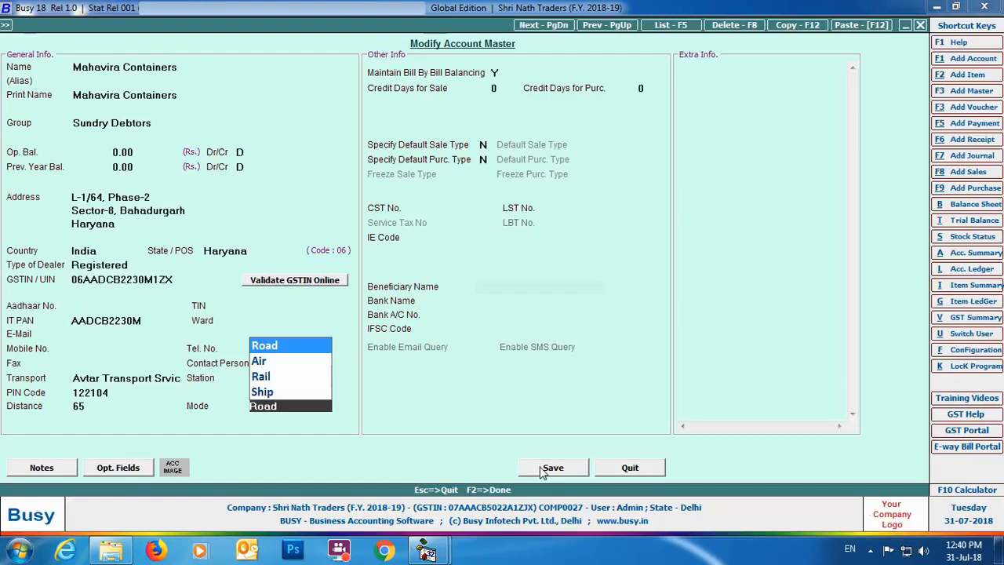
{"action": "left_click", "coordinate": [541, 469]}
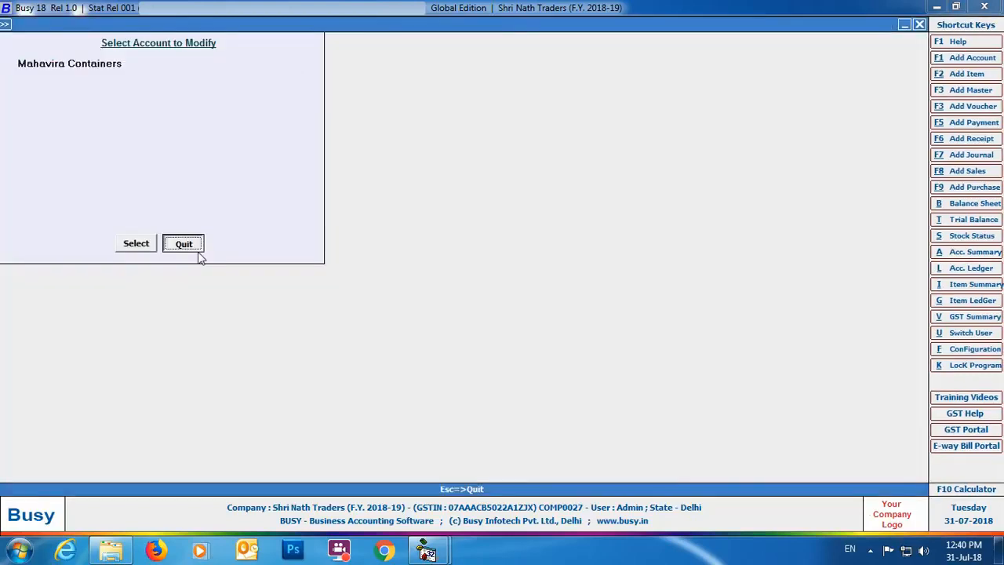
{"action": "left_click", "coordinate": [198, 253]}
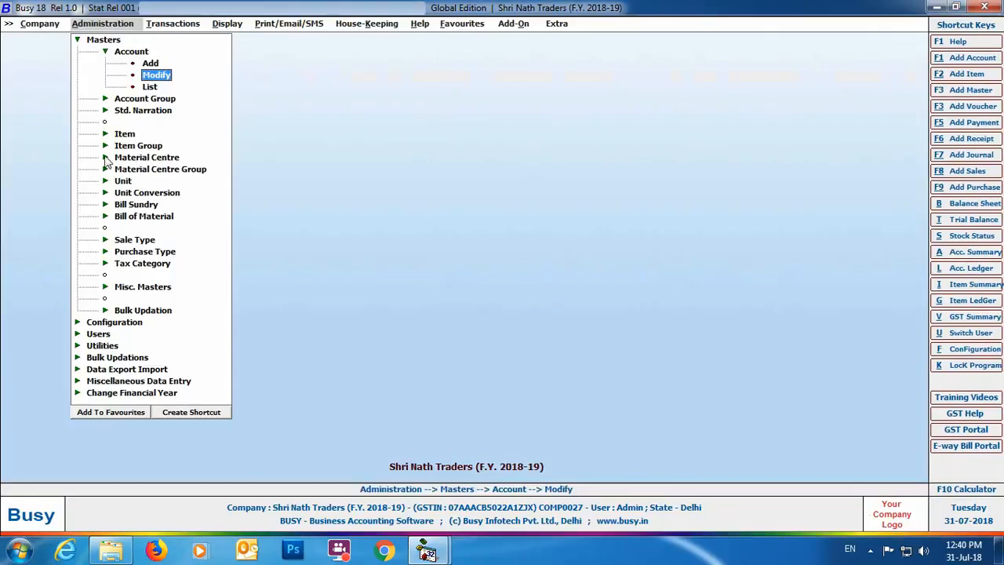
- Open the Main Store material centre master for modification
{"action": "double_click", "coordinate": [145, 158]}
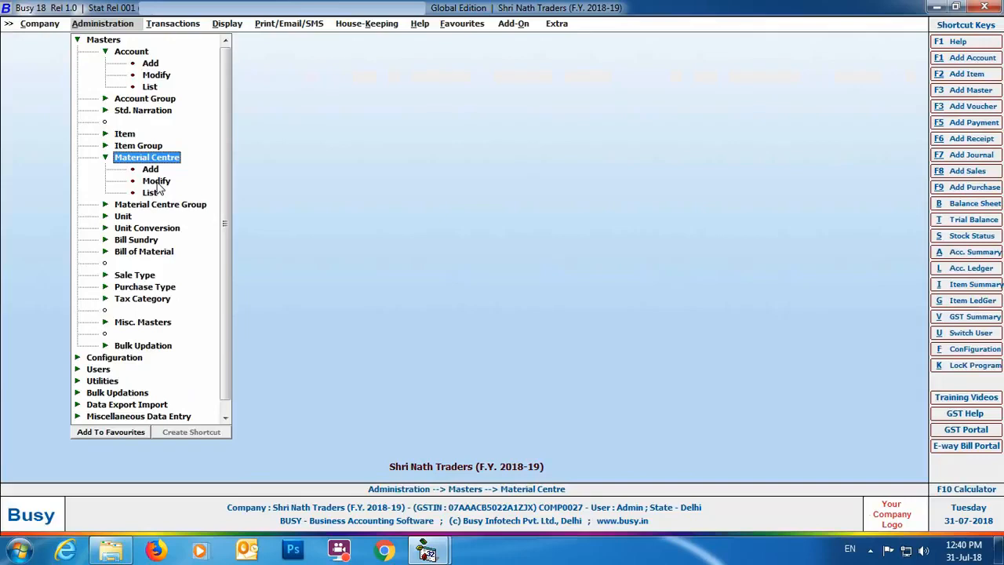
{"action": "double_click", "coordinate": [156, 182]}
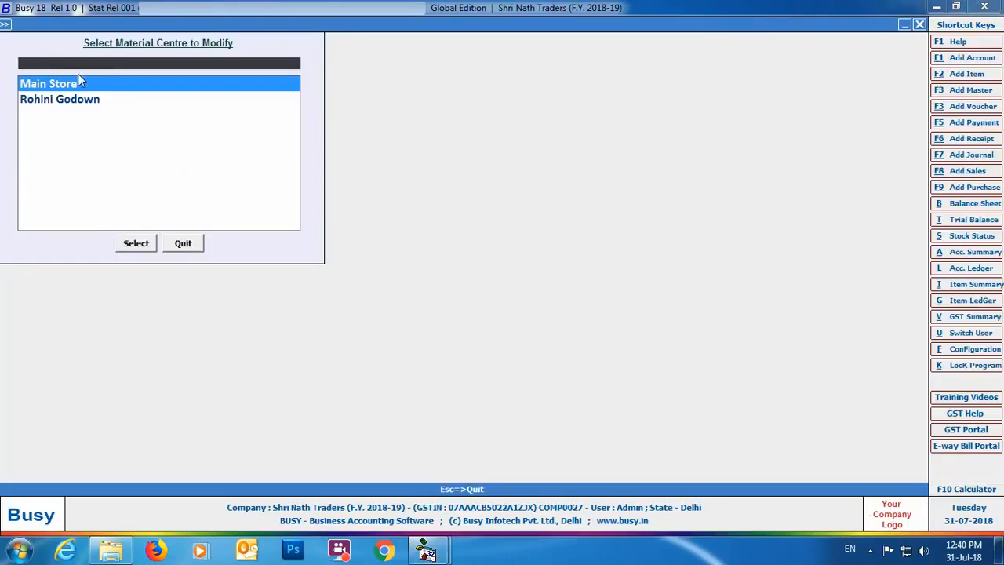
{"action": "left_click", "coordinate": [145, 243]}
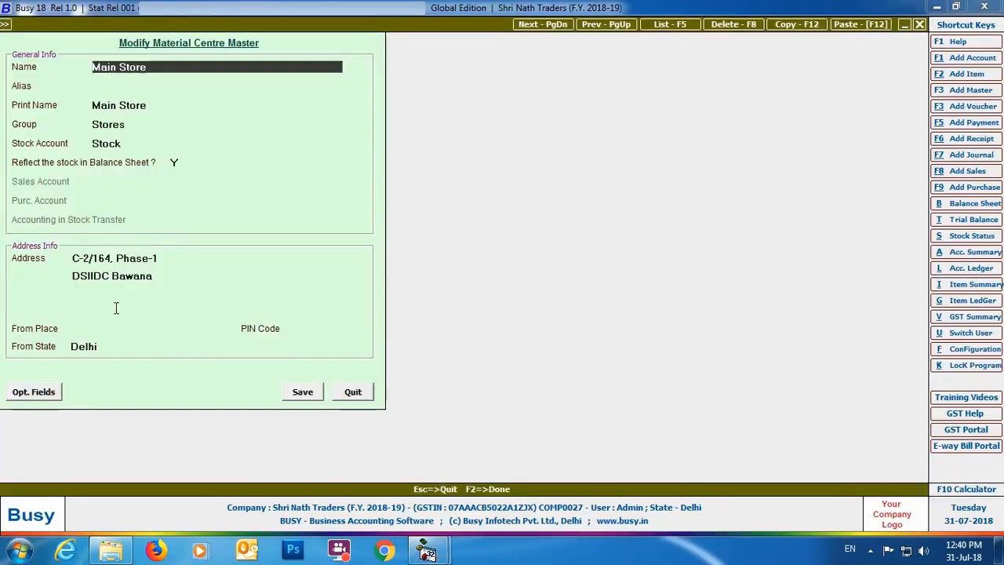
- Set the Main Store's From Place to Bawana, enter its postal PIN code, and save the material centre
{"action": "left_click", "coordinate": [97, 328]}
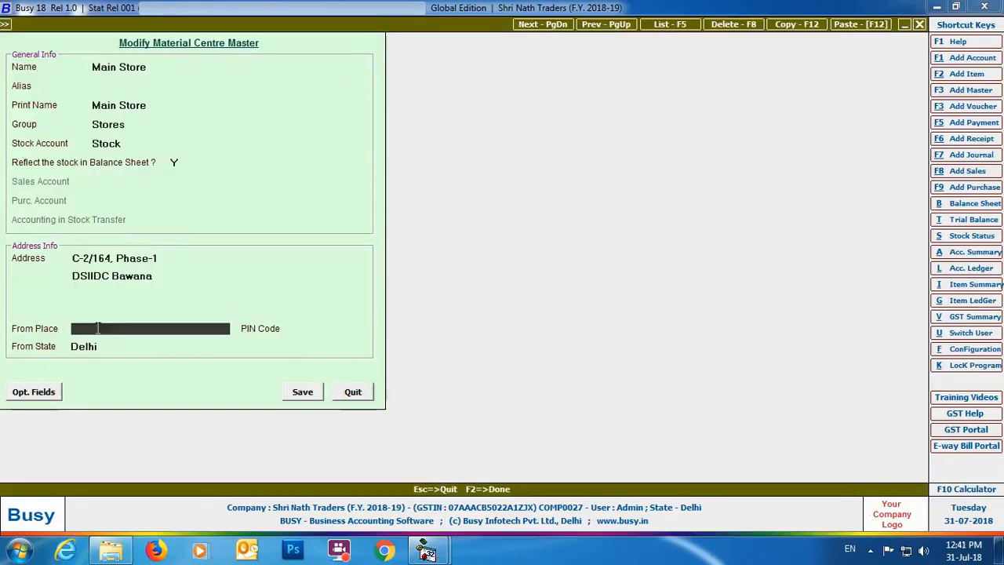
{"action": "type", "text": "Bawana"}
{"action": "key", "text": "Return"}
{"action": "type", "text": "11004"}
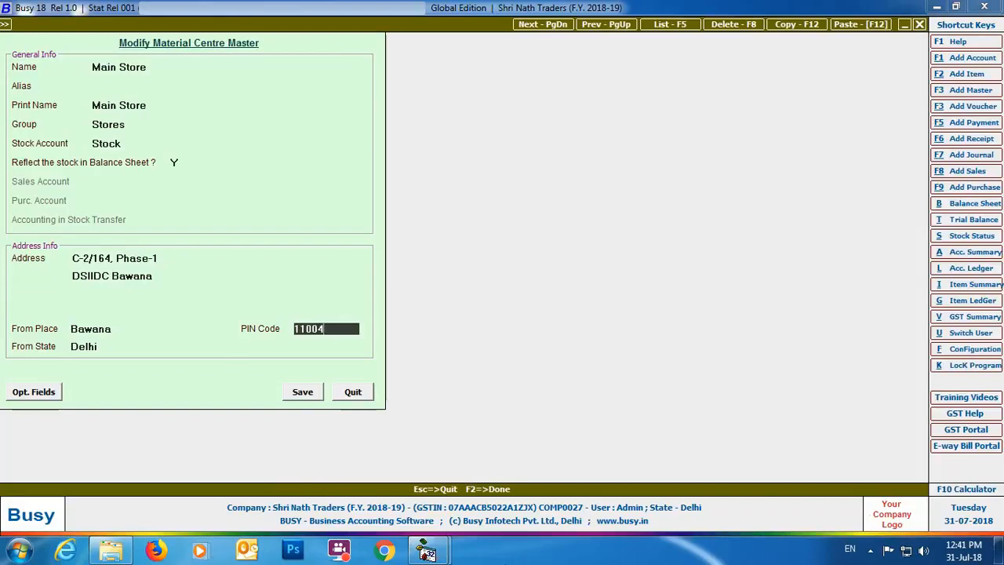
{"action": "type", "text": "0"}
{"action": "key", "text": "Return"}
{"action": "key", "text": "Return"}
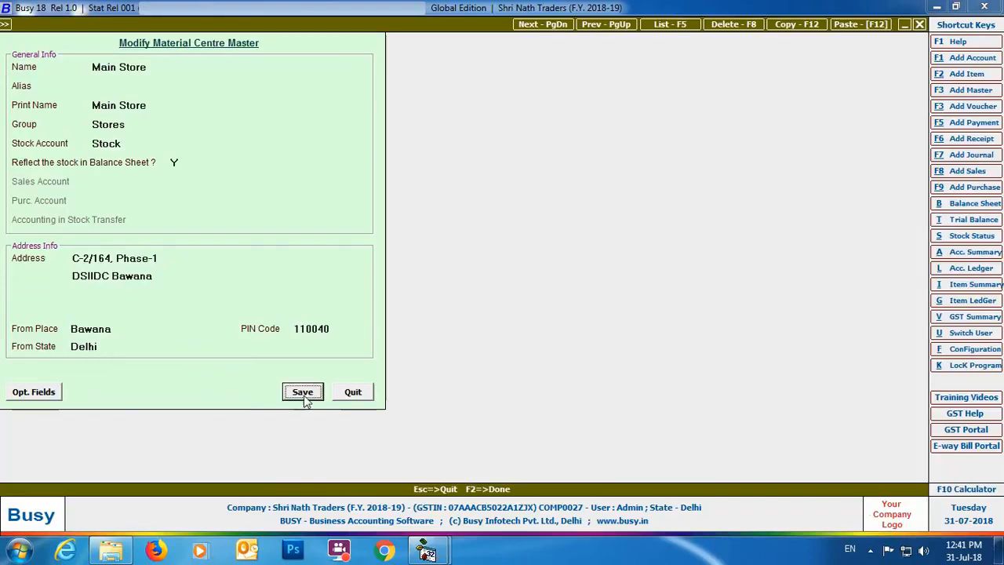
{"action": "left_click", "coordinate": [304, 393]}
- Open the Input Transporter's GSTIN / ID utility and load the existing transporters into the table
{"action": "left_click", "coordinate": [189, 30]}
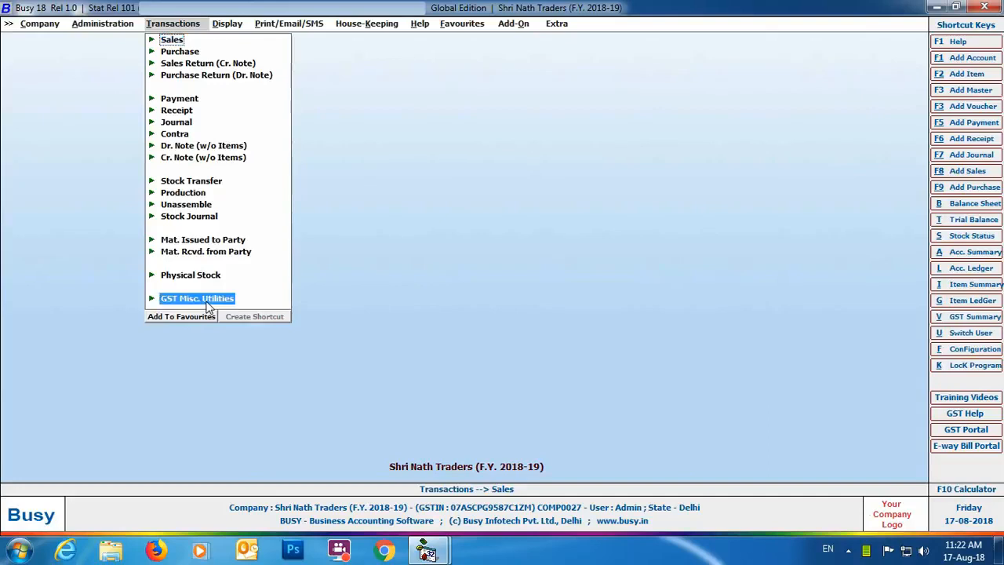
{"action": "left_click", "coordinate": [209, 298]}
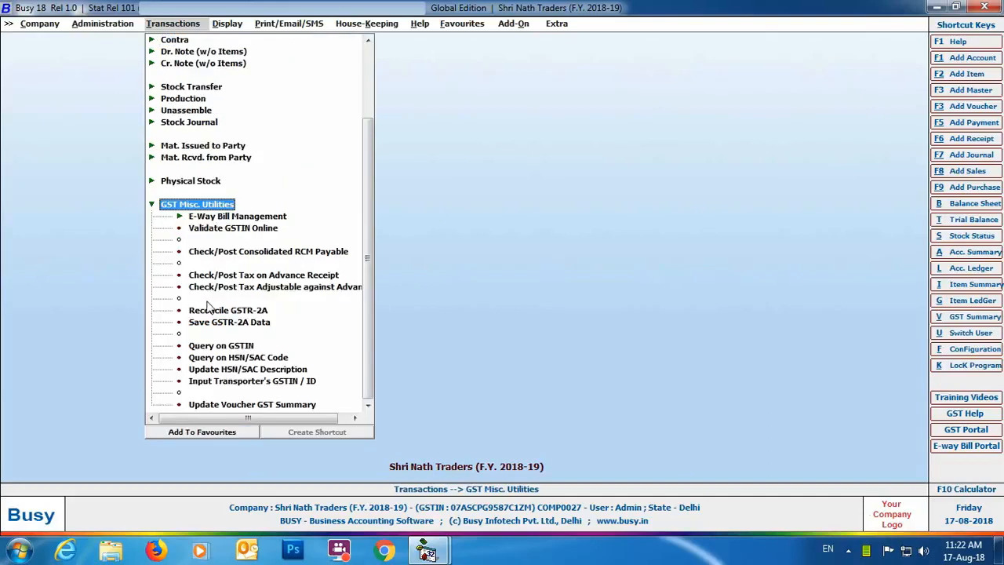
{"action": "left_click", "coordinate": [300, 384]}
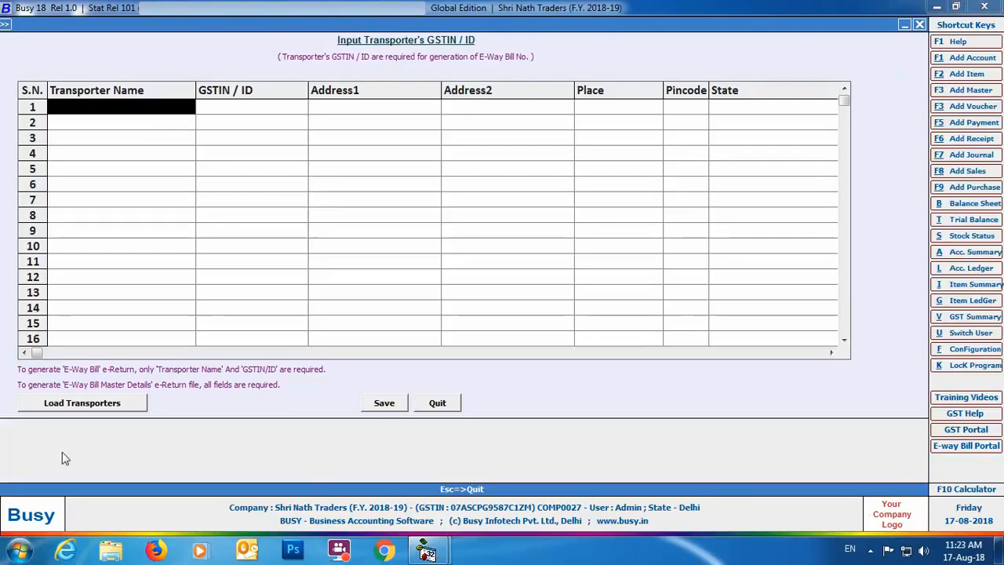
{"action": "left_click", "coordinate": [66, 402]}
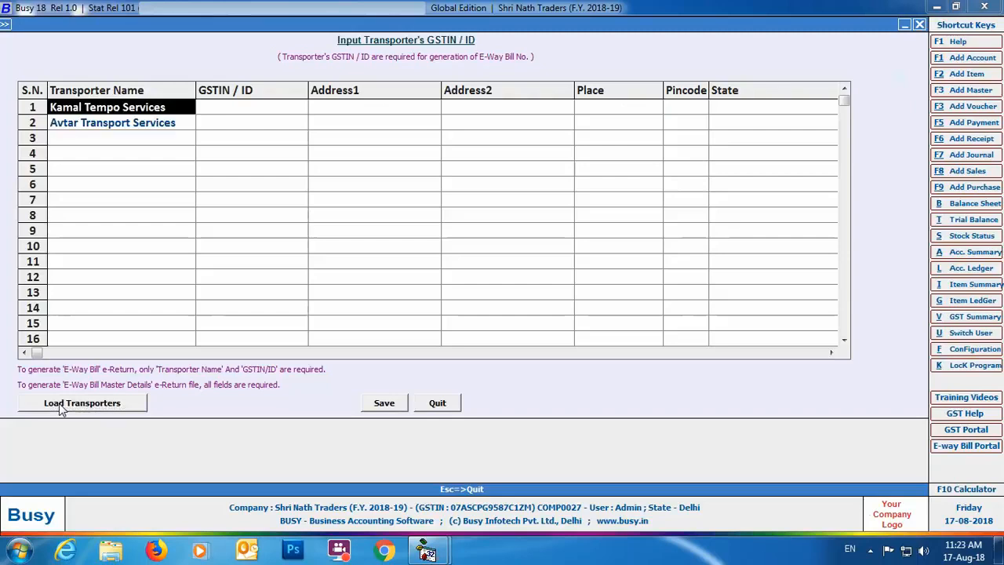
- Enter the GSTIN and both address lines for Kamal Tempo Services
{"action": "key", "text": "Return"}
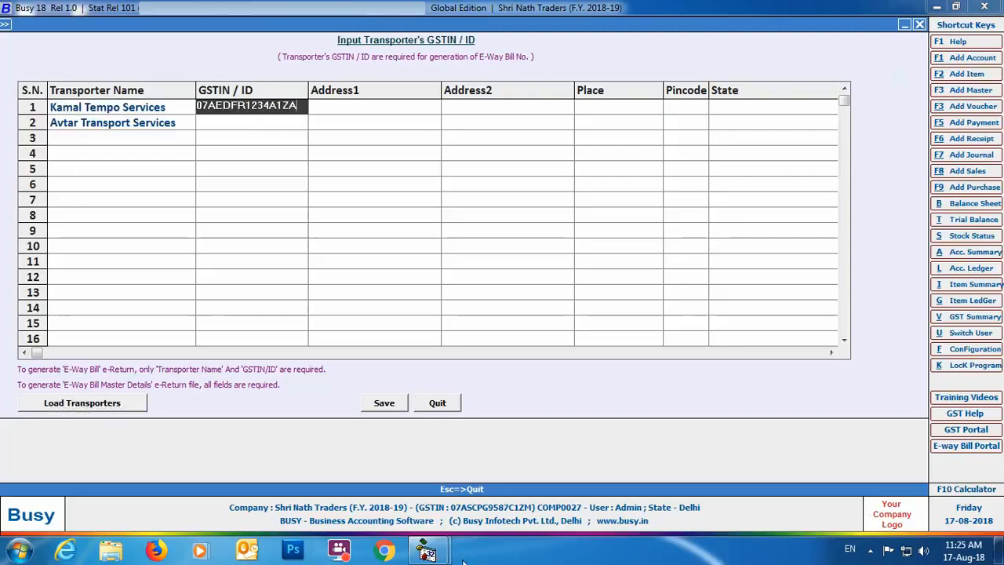
{"action": "key", "text": "Return"}
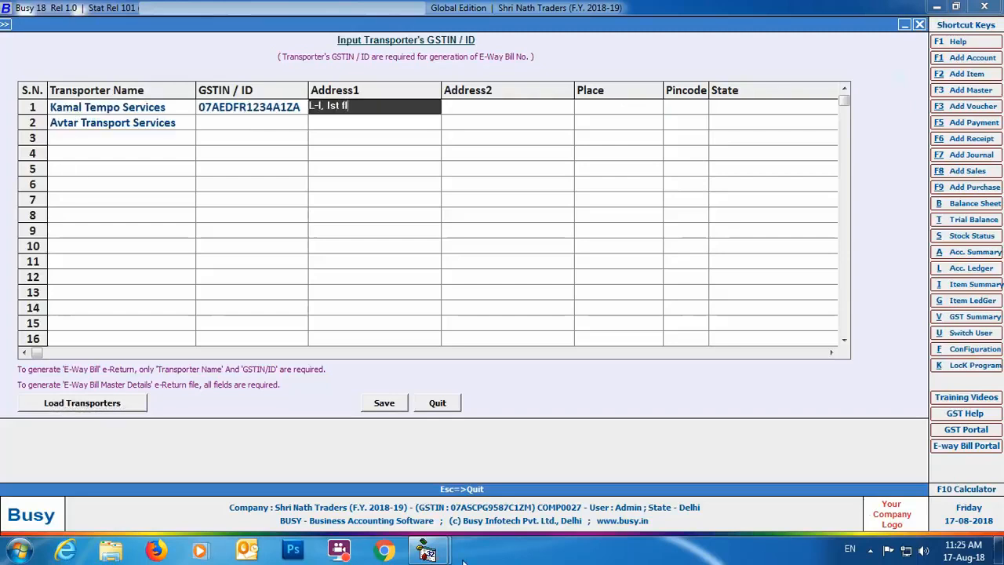
{"action": "key", "text": "Return"}
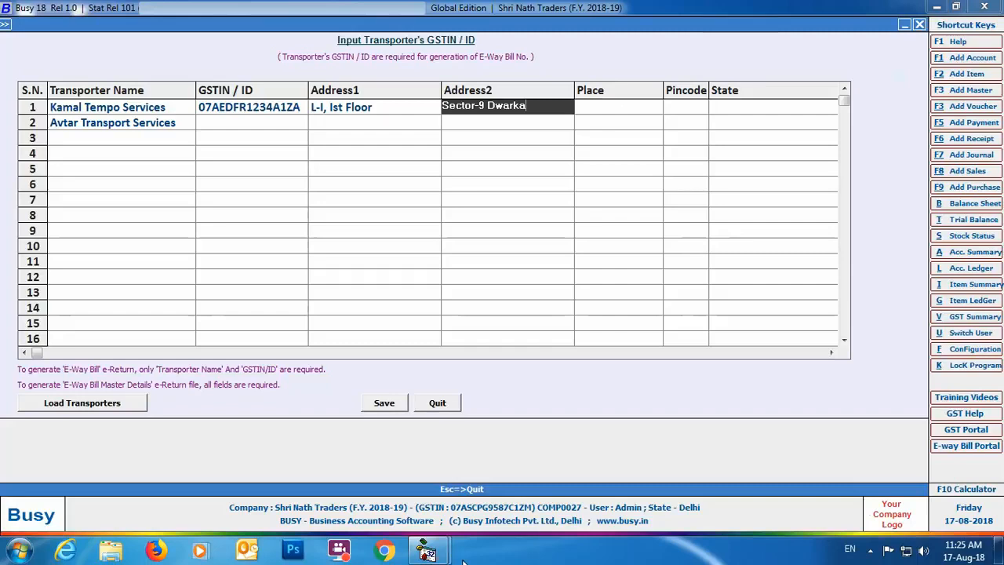
- Complete the Kamal Tempo Services row with place Dwarka, the pincode, state Delhi and the mobile number
{"action": "key", "text": "Return"}
{"action": "type", "text": "Dwarka"}
{"action": "key", "text": "Return"}
{"action": "key", "text": "Return"}
{"action": "type", "text": "Delhi"}
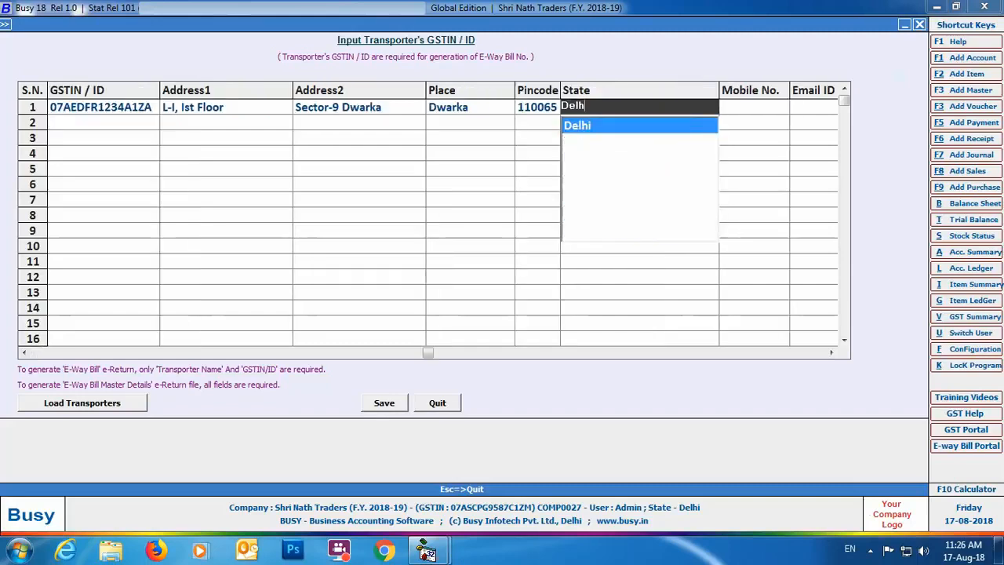
{"action": "key", "text": "Return"}
- Enter the GSTIN and both address lines for Avtar Transport Services
{"action": "key", "text": "Return"}
{"action": "key", "text": "Return"}
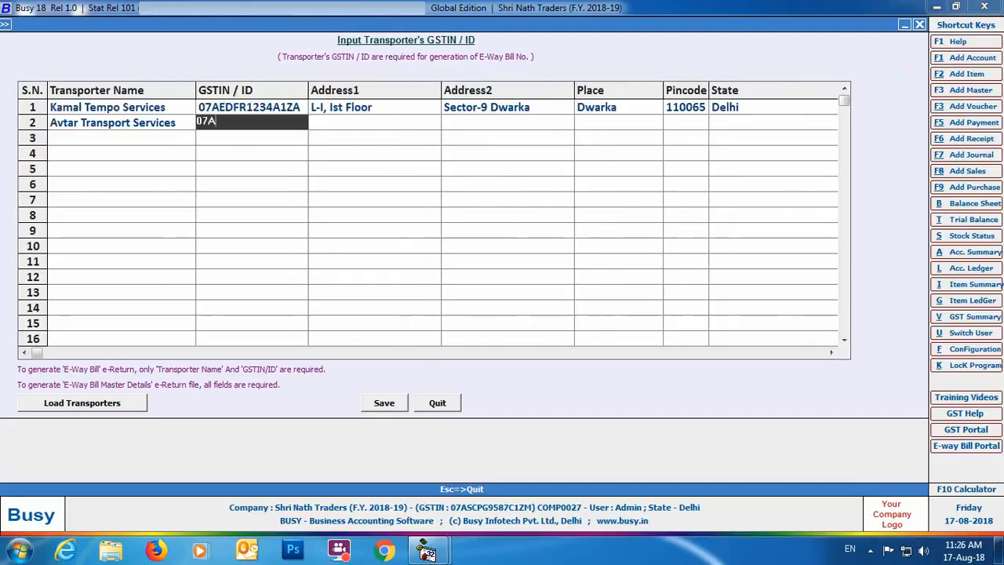
{"action": "key", "text": "Return"}
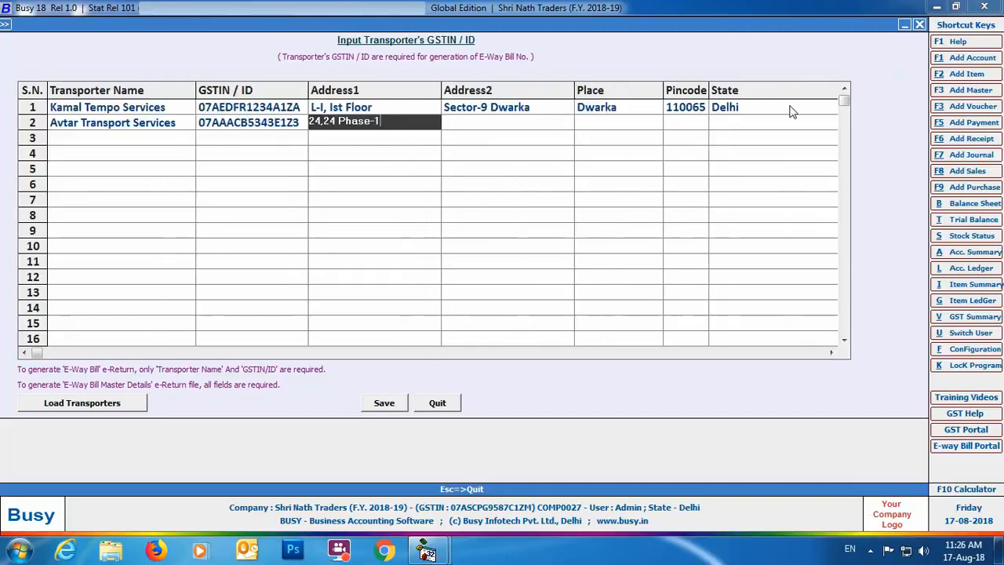
- Complete the Avtar Transport Services row with place Adarsh Nagar, the pincode, state Delhi and the mobile number, and save the transporter details
{"action": "key", "text": "Return"}
{"action": "type", "text": "Majlis Park"}
{"action": "key", "text": "Return"}
{"action": "type", "text": "Adarsh Nagar"}
{"action": "key", "text": "Return"}
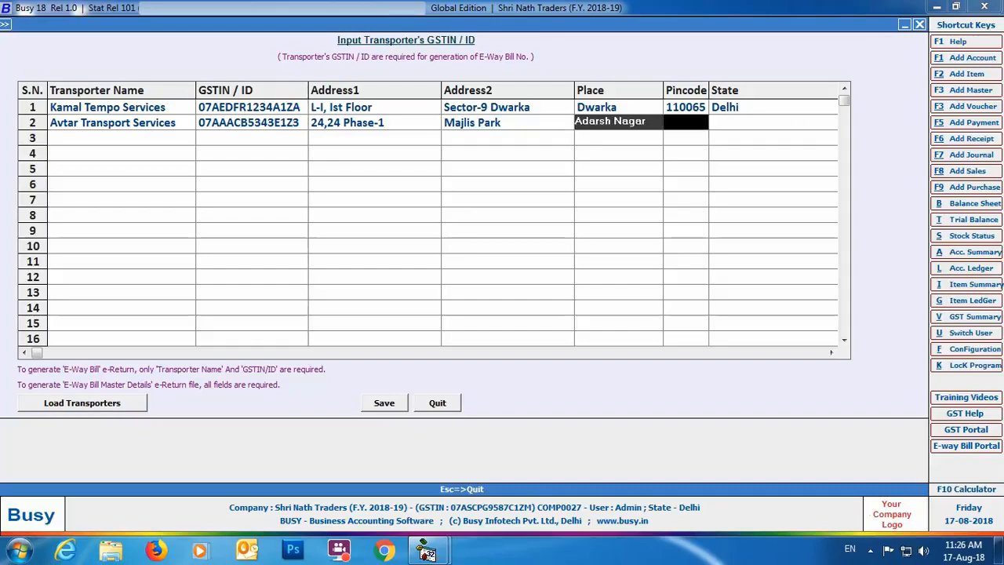
{"action": "type", "text": "110085"}
{"action": "key", "text": "Return"}
{"action": "type", "text": "Delhi"}
{"action": "key", "text": "Return"}
{"action": "key", "text": "Return"}
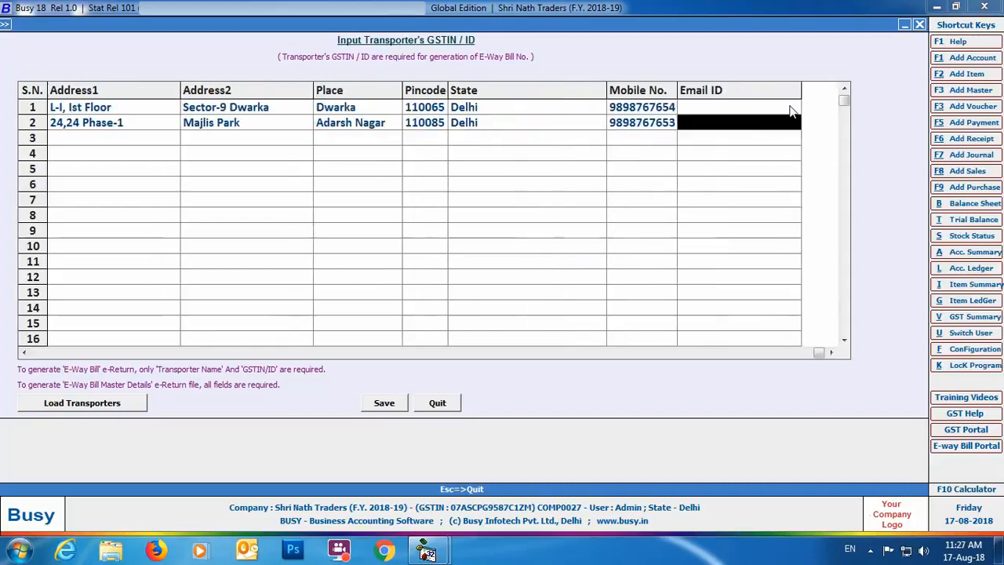
{"action": "key", "text": "Return"}
{"action": "left_click", "coordinate": [384, 402]}
{"action": "left_click", "coordinate": [572, 305]}
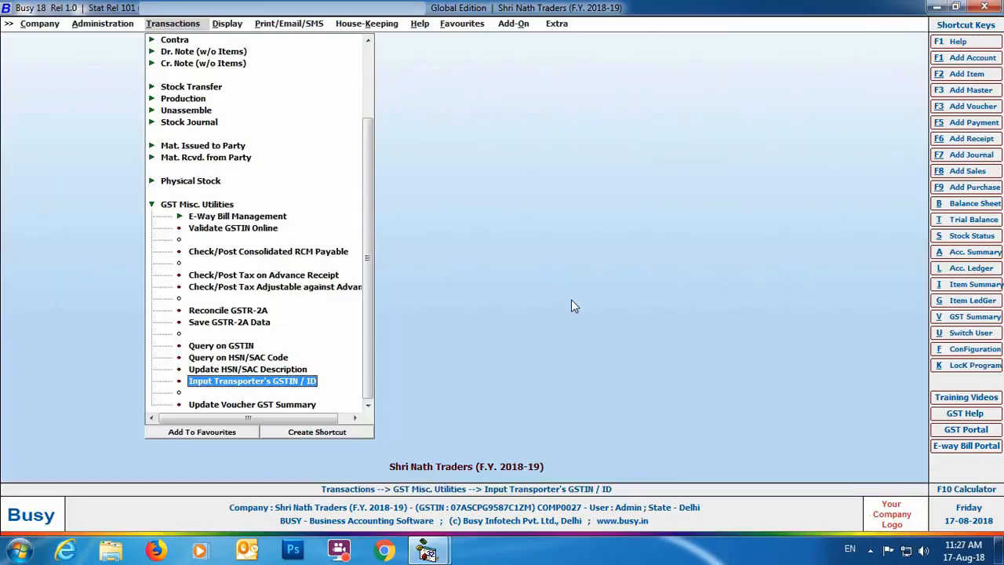
- Start a new sales voucher in series Main with sale type I/GST-12%, party Mahavira Containers and material centre Main Store
{"action": "left_click_drag", "start_coordinate": [368, 134], "coordinate": [366, 57]}
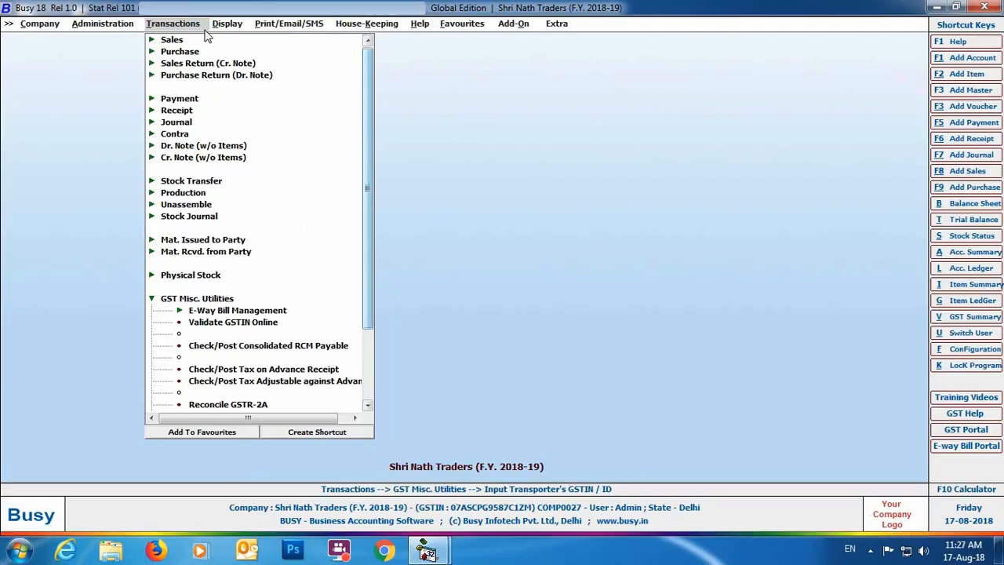
{"action": "left_click", "coordinate": [171, 40]}
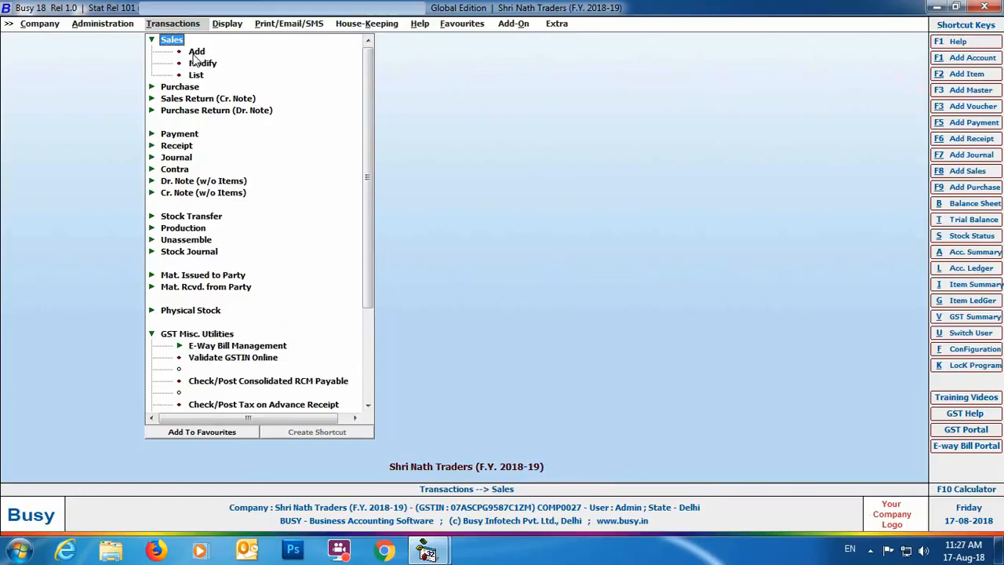
{"action": "left_click", "coordinate": [196, 51]}
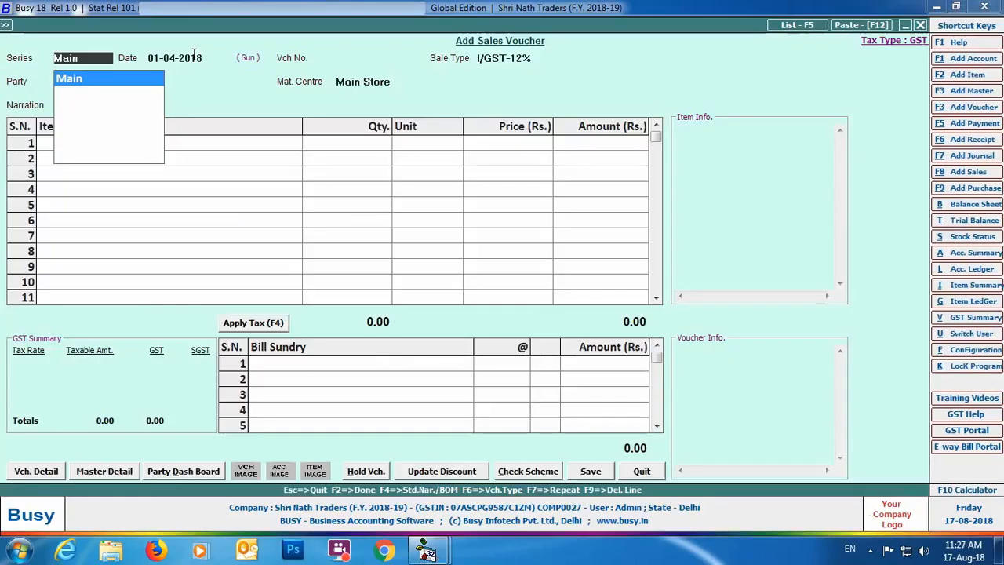
{"action": "key", "text": "Return"}
{"action": "key", "text": "Return"}
{"action": "key", "text": "Return"}
{"action": "key", "text": "Return"}
{"action": "type", "text": "m"}
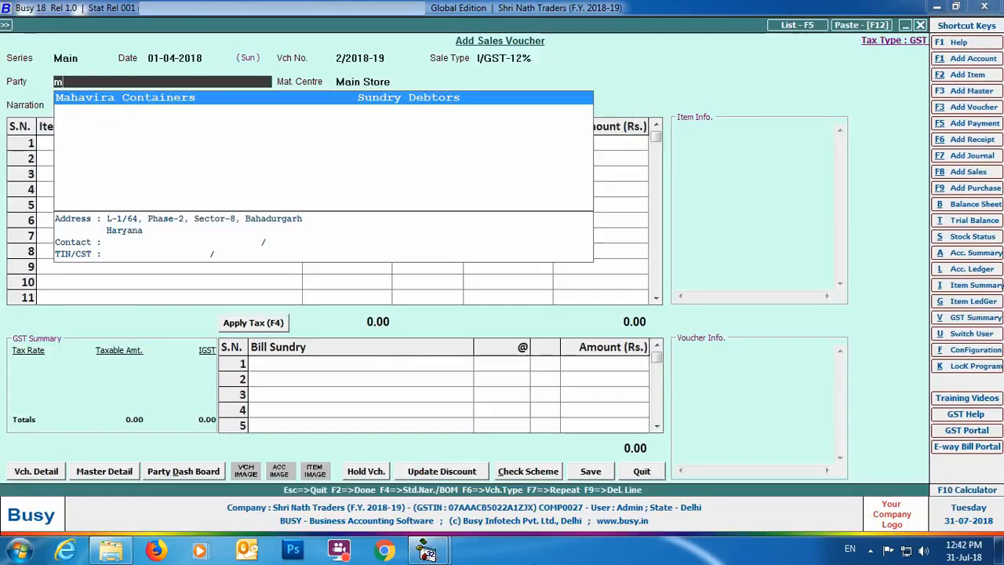
{"action": "type", "text": "aha"}
- Add the item Big Bell Box- 3 Ply to the voucher with quantity 1000 Box at a price of Rs. 120
{"action": "key", "text": "Return"}
{"action": "key", "text": "Return"}
{"action": "type", "text": "bi"}
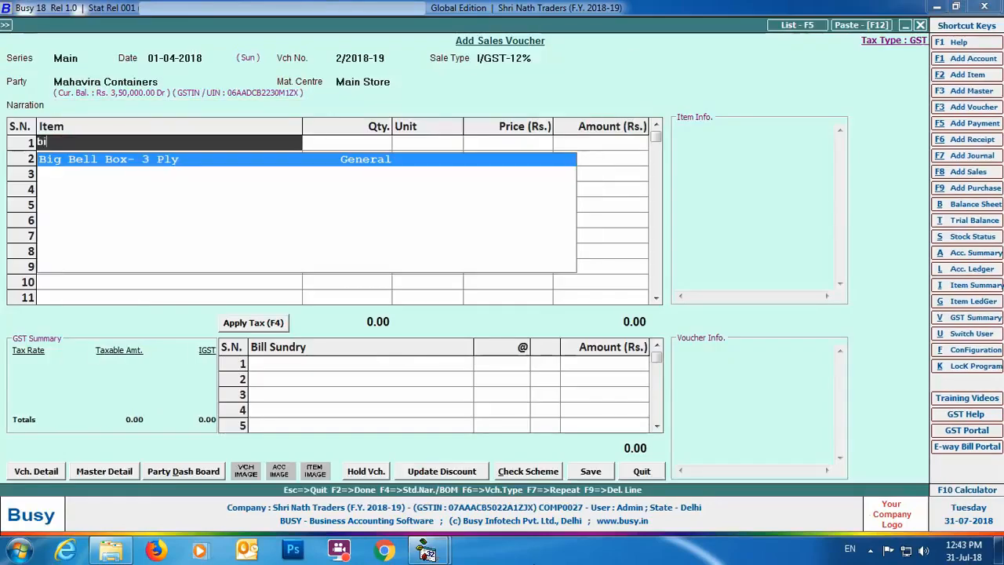
{"action": "key", "text": "Return"}
{"action": "type", "text": "1000"}
{"action": "key", "text": "Return"}
{"action": "key", "text": "Return"}
{"action": "type", "text": "120"}
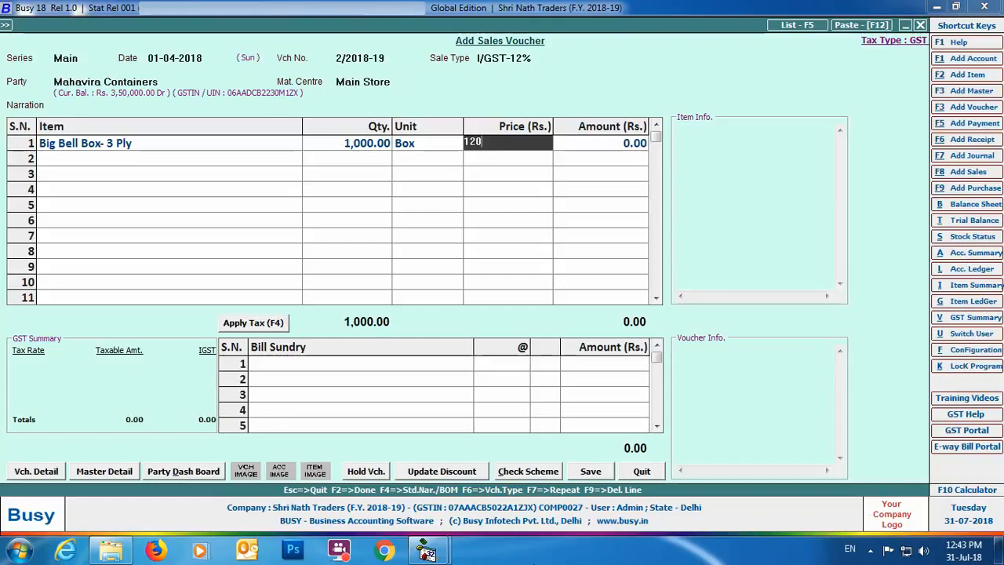
{"action": "key", "text": "Return"}
{"action": "key", "text": "Return"}
{"action": "key", "text": "Return"}
- Apply the 12% IGST to the sales voucher and proceed to its transport details
{"action": "key", "text": "F4"}
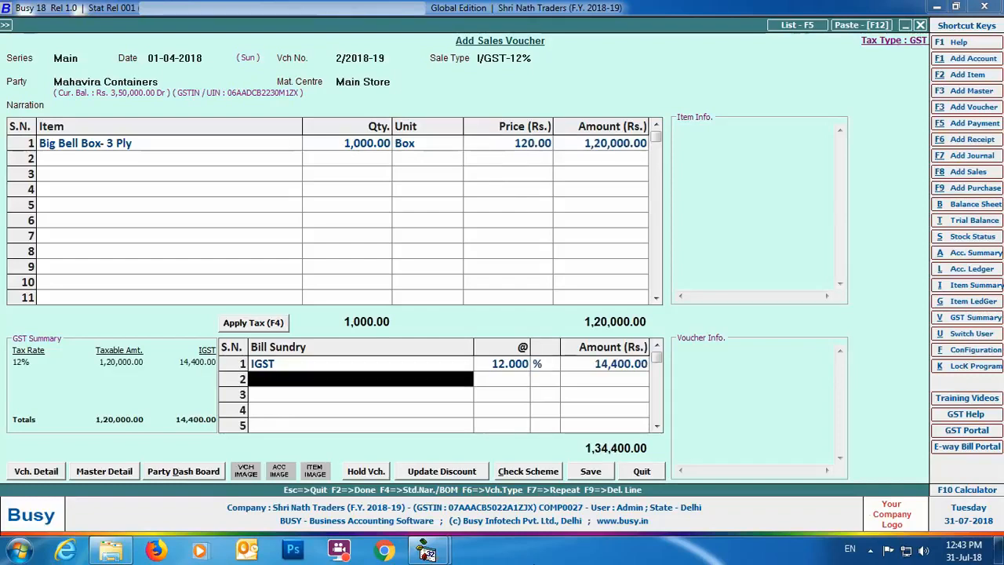
{"action": "key", "text": "Return"}
- Choose Avtar Transport Services as the voucher's transporter and review its GSTIN / ID record without changing it
{"action": "key", "text": "Return"}
{"action": "left_click", "coordinate": [516, 374]}
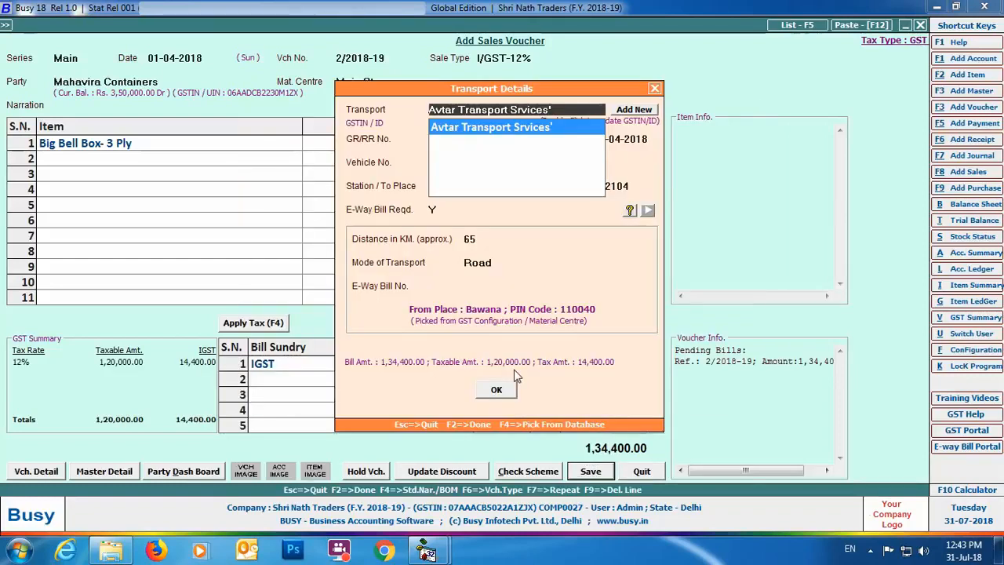
{"action": "key", "text": "Return"}
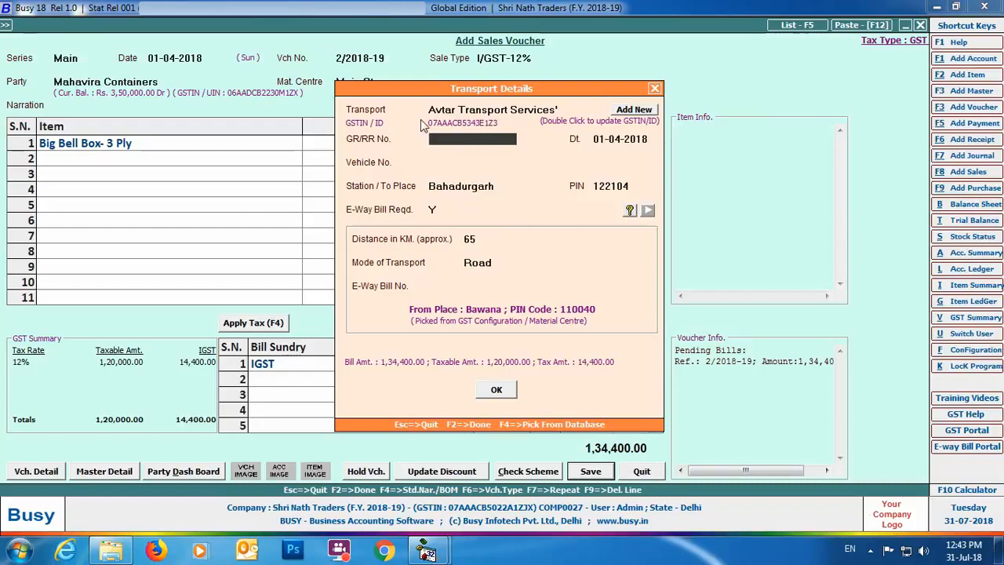
{"action": "double_click", "coordinate": [634, 121]}
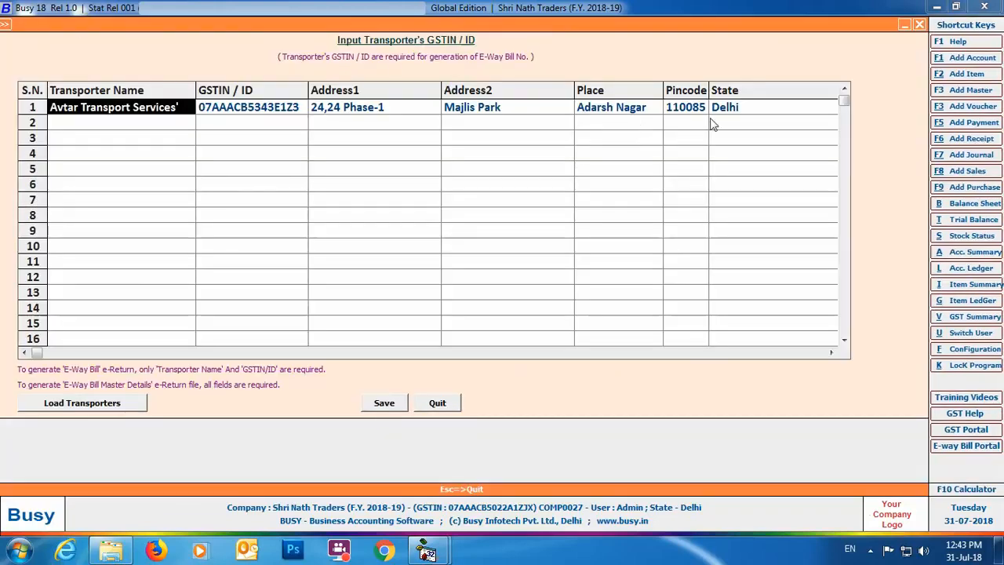
{"action": "left_click", "coordinate": [437, 403]}
- Enter GR/RR No. 122401 and vehicle number DL8LAB1234, keep Road as the mode of transport, and confirm the transport details
{"action": "type", "text": "122401"}
{"action": "key", "text": "Return"}
{"action": "key", "text": "Return"}
{"action": "type", "text": "DL8LAB1234"}
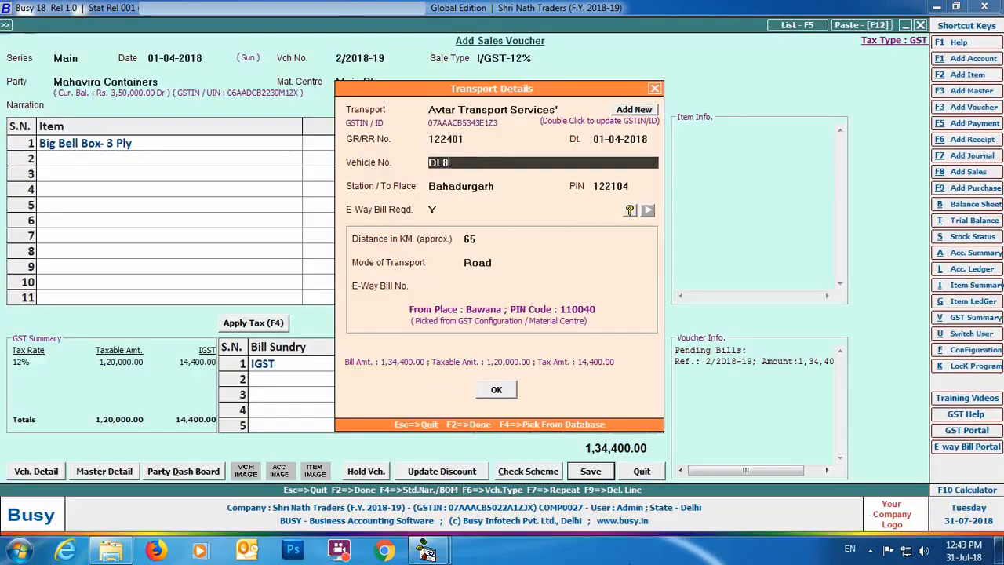
{"action": "key", "text": "Return"}
{"action": "key", "text": "Return"}
{"action": "key", "text": "Return"}
{"action": "key", "text": "Return"}
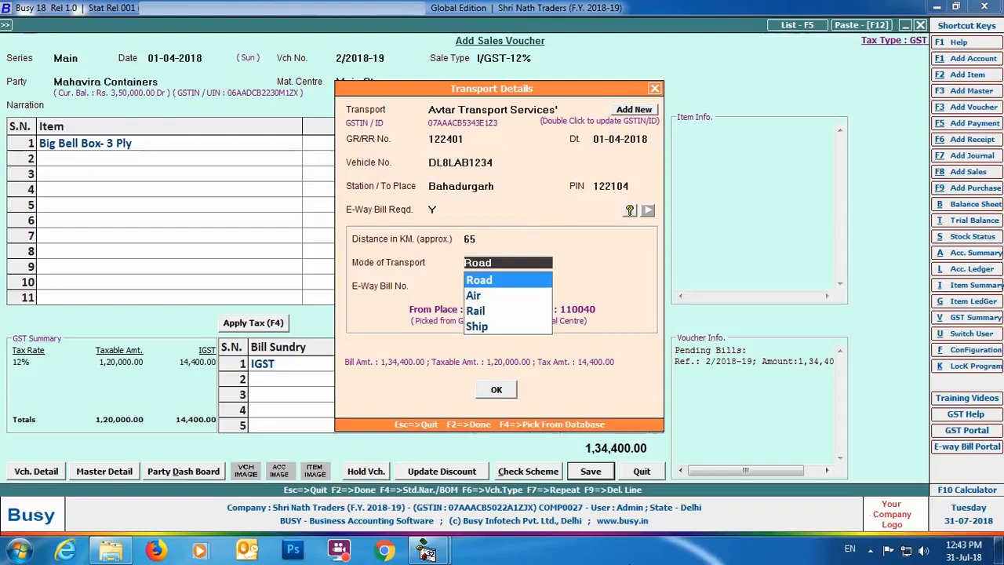
{"action": "key", "text": "Return"}
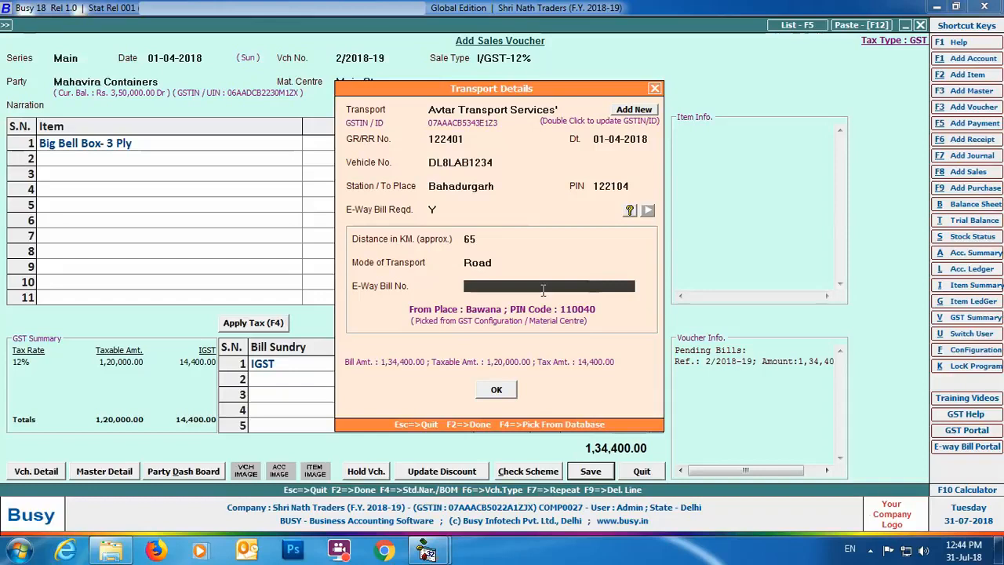
{"action": "left_click", "coordinate": [504, 392]}
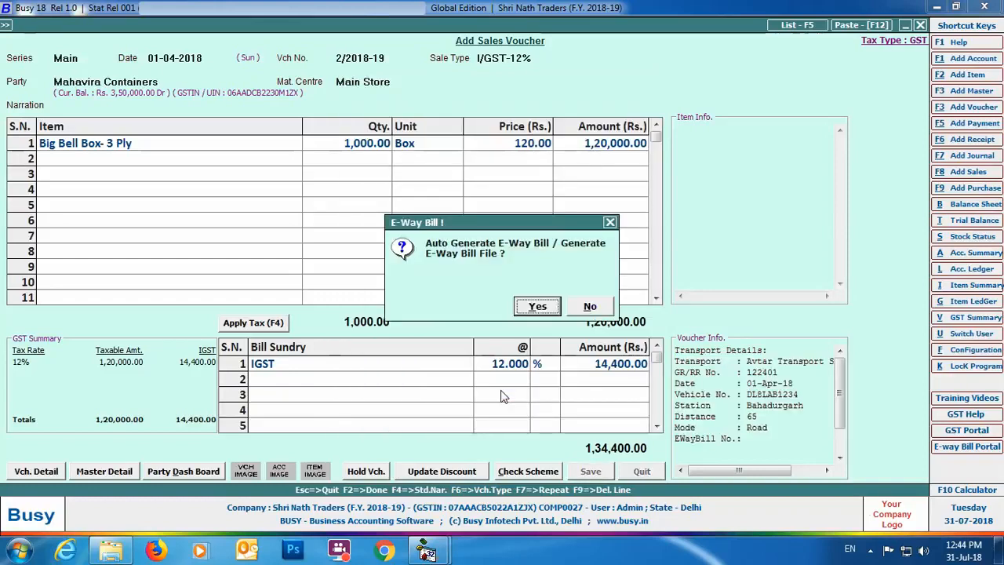
- Choose to generate the E-Way Bill as a JSON file, keeping the default options and setting the file path to the Desktop
{"action": "left_click", "coordinate": [538, 308]}
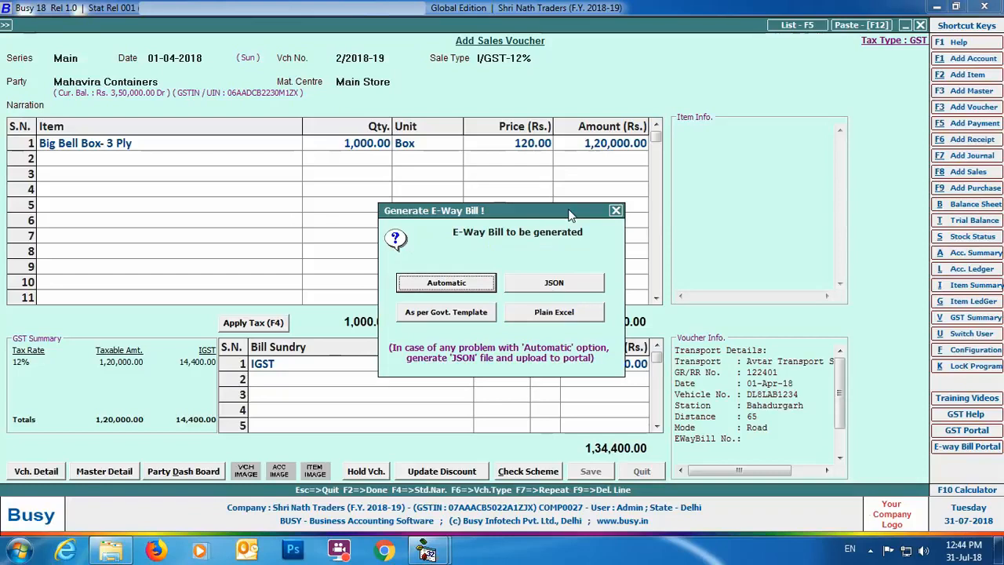
{"action": "left_click", "coordinate": [579, 286]}
{"action": "key", "text": "Return"}
{"action": "key", "text": "Return"}
{"action": "key", "text": "Return"}
{"action": "key", "text": "Return"}
{"action": "key", "text": "Return"}
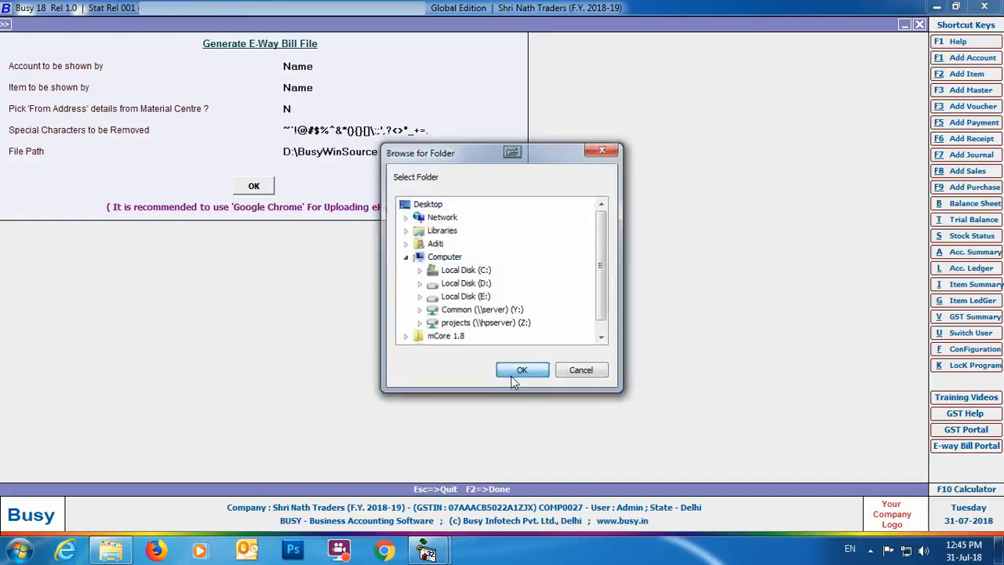
{"action": "left_click", "coordinate": [514, 375]}
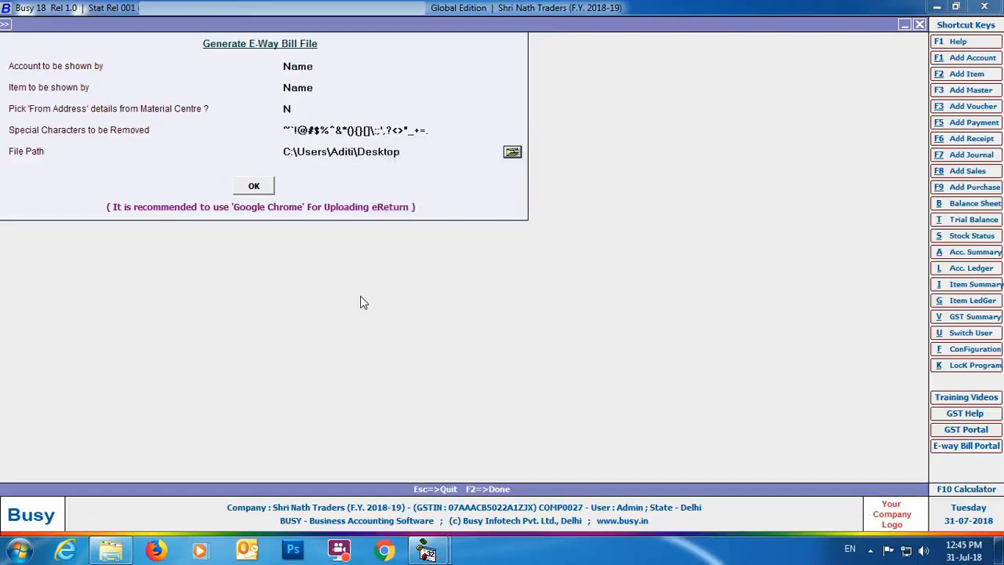
- Check the E-Way Bill data for possible errors and open the UQC update for the invalid entry's unit
{"action": "left_click", "coordinate": [254, 189]}
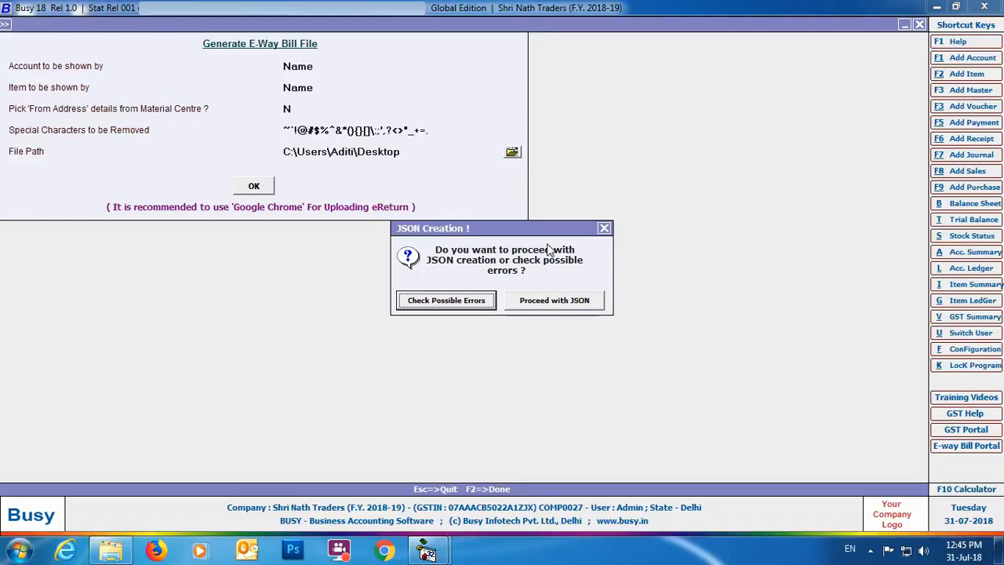
{"action": "left_click", "coordinate": [456, 307]}
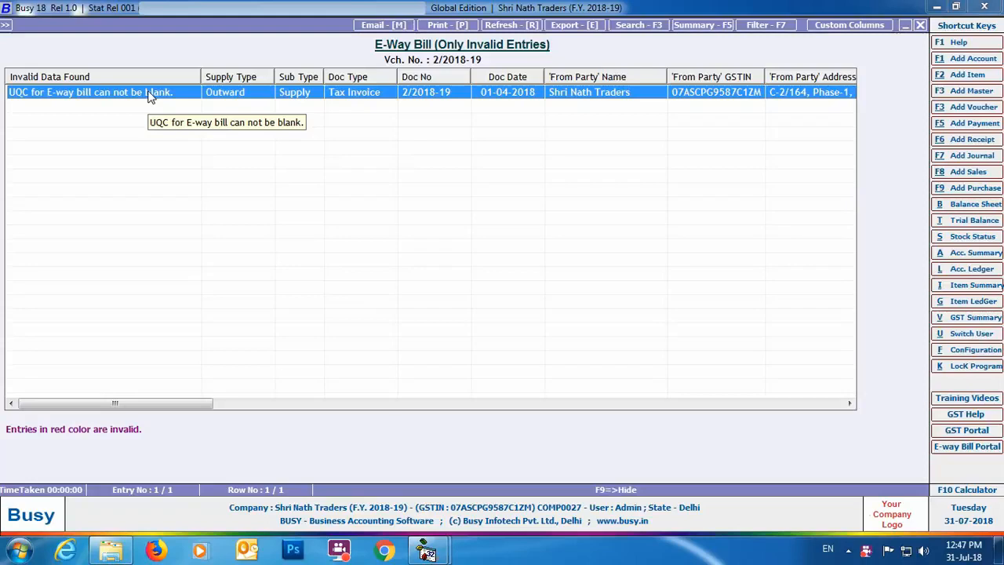
{"action": "key", "text": "Return"}
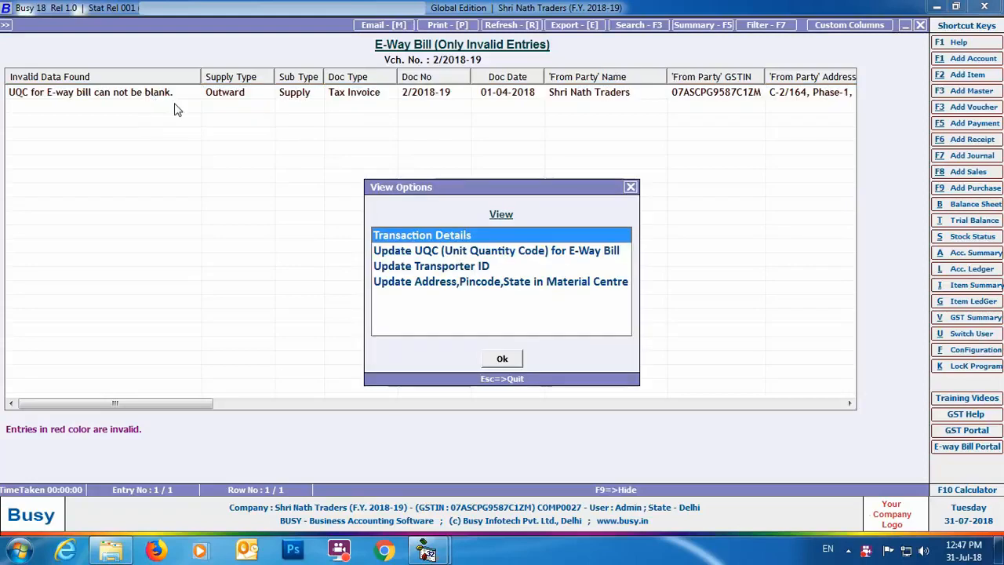
{"action": "left_click", "coordinate": [508, 251]}
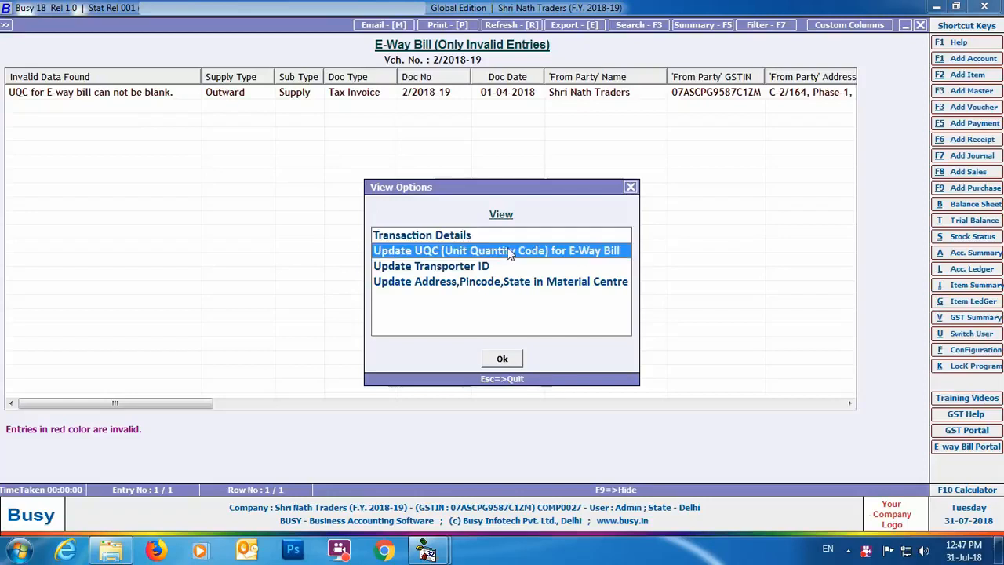
{"action": "left_click", "coordinate": [501, 359]}
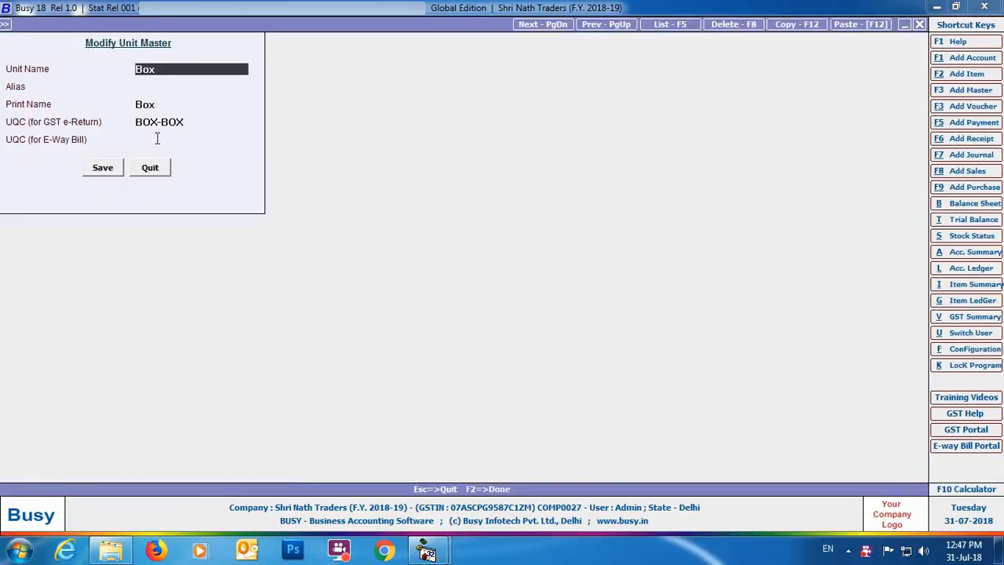
- Set the Box unit's UQC for E-Way Bill to CARTONS and save the unit master
{"action": "left_click", "coordinate": [156, 139]}
{"action": "type", "text": "ca"}
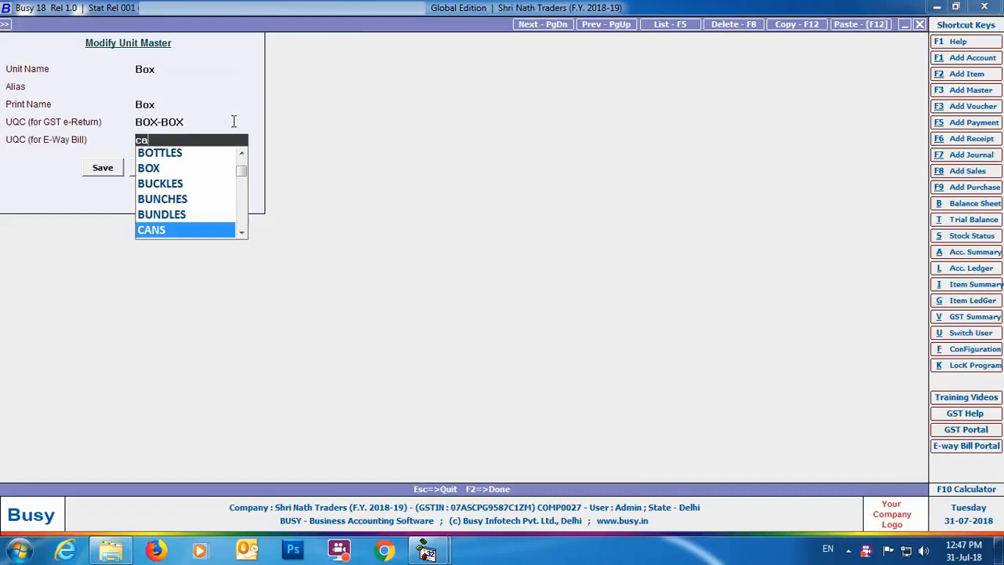
{"action": "key", "text": "Down"}
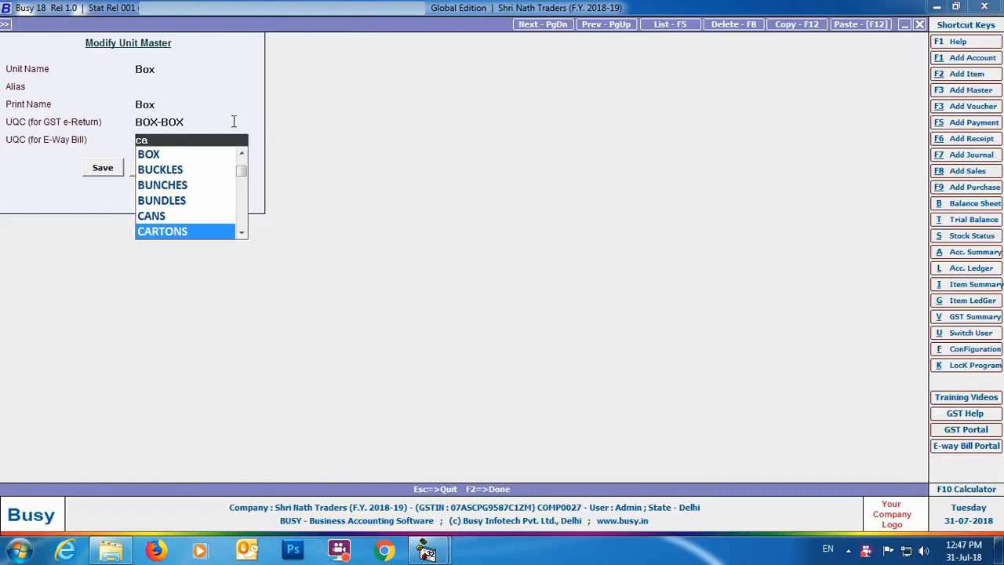
{"action": "key", "text": "Return"}
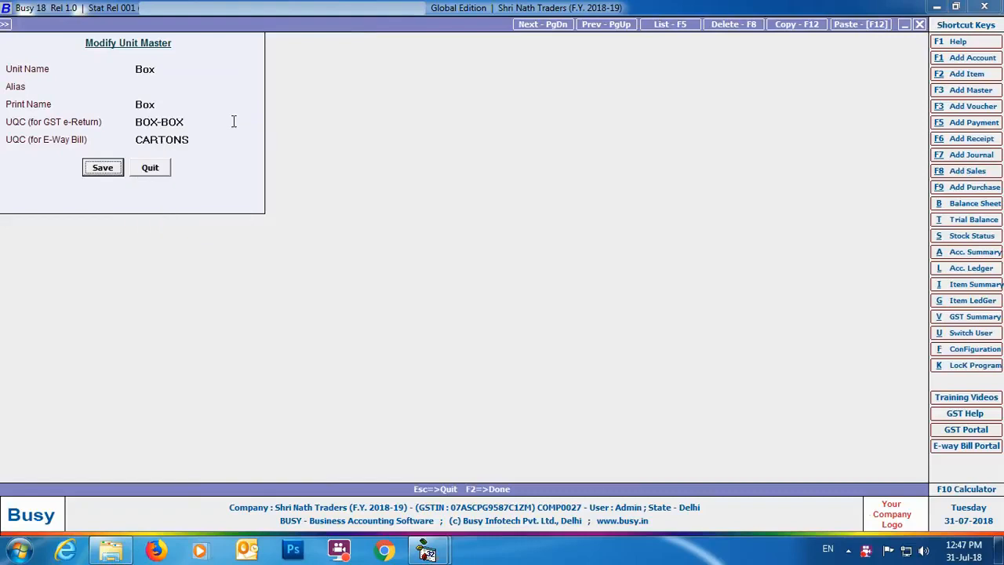
{"action": "left_click", "coordinate": [102, 171]}
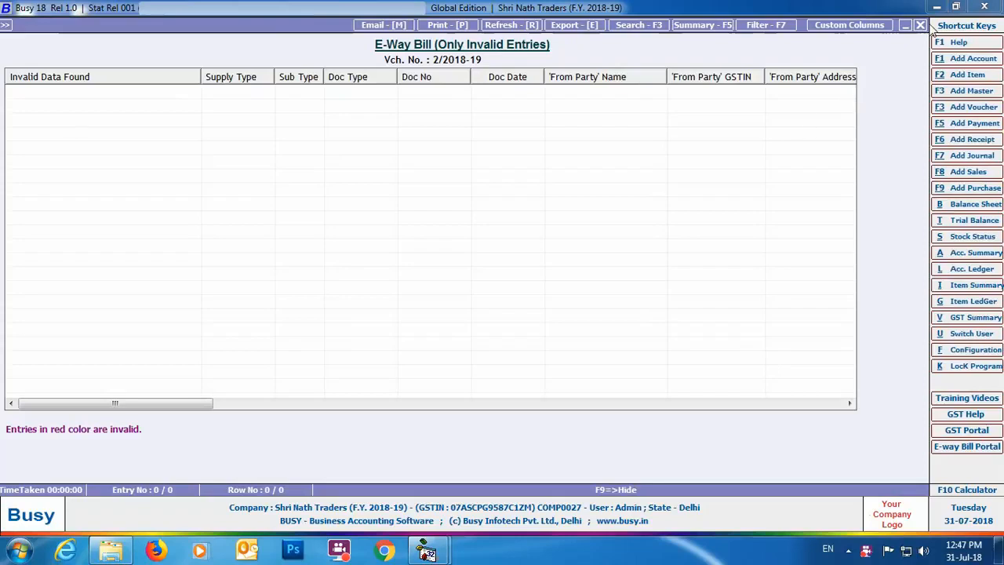
- Close the invalid entries report and proceed with creating the E-Way Bill JSON file
{"action": "left_click", "coordinate": [920, 25]}
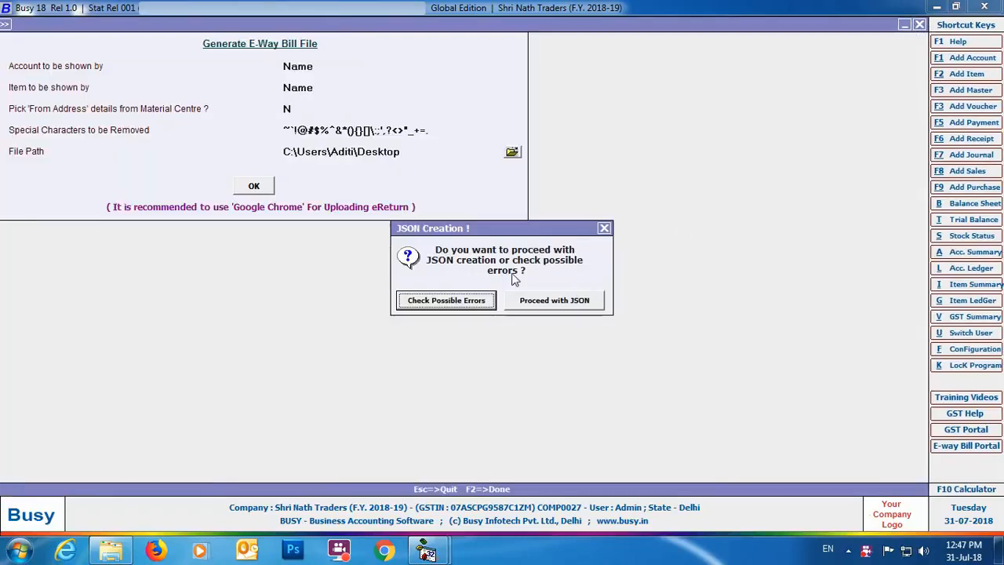
{"action": "left_click", "coordinate": [546, 305]}
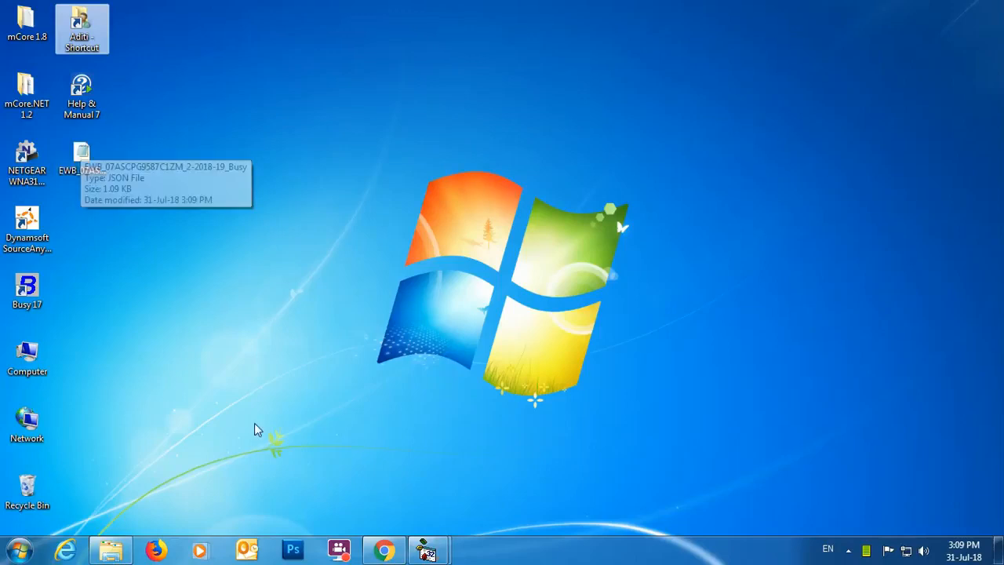
- Switch to Chrome and log in to the E-Way Bill System portal with the account password and the captcha
{"action": "left_click", "coordinate": [383, 549]}
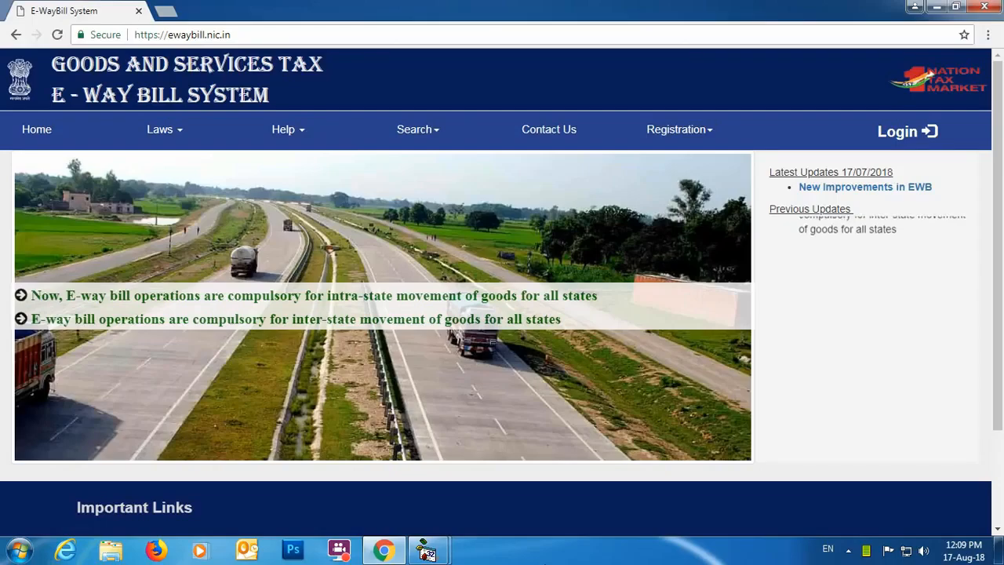
{"action": "left_click", "coordinate": [902, 142]}
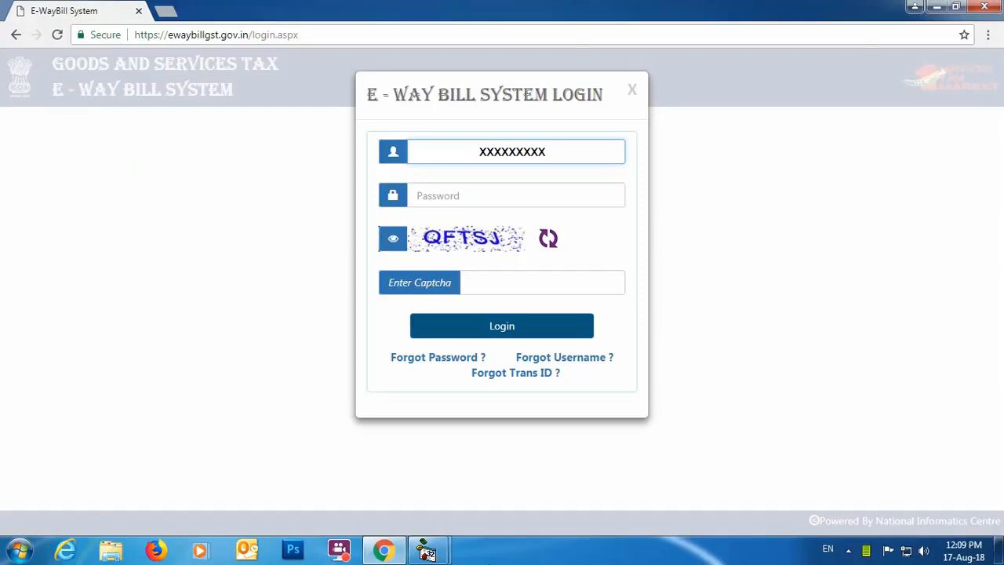
{"action": "key", "text": "Tab"}
{"action": "type", "text": "•••••••••••"}
{"action": "key", "text": "Tab"}
{"action": "type", "text": "QFTSJ"}
{"action": "left_click", "coordinate": [562, 333]}
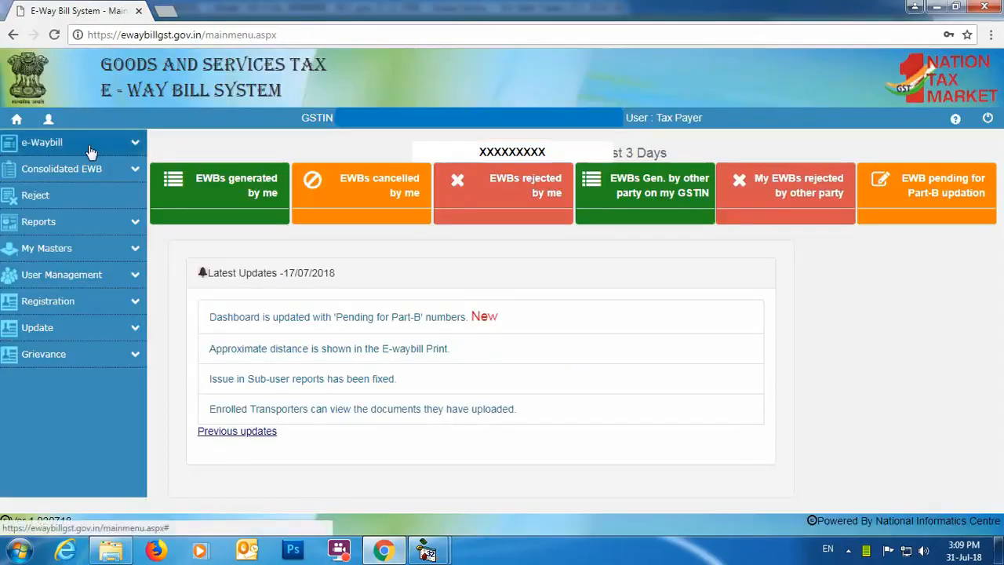
- Open the bulk E-Way Bill upload page, browse the Desktop for the generated JSON file, and exit without uploading
{"action": "left_click", "coordinate": [133, 147]}
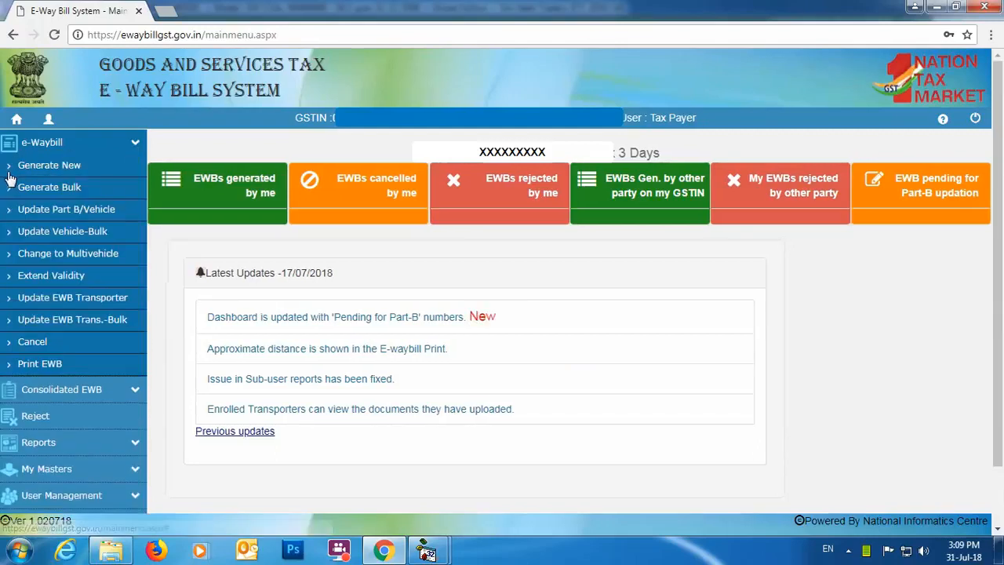
{"action": "left_click", "coordinate": [70, 187]}
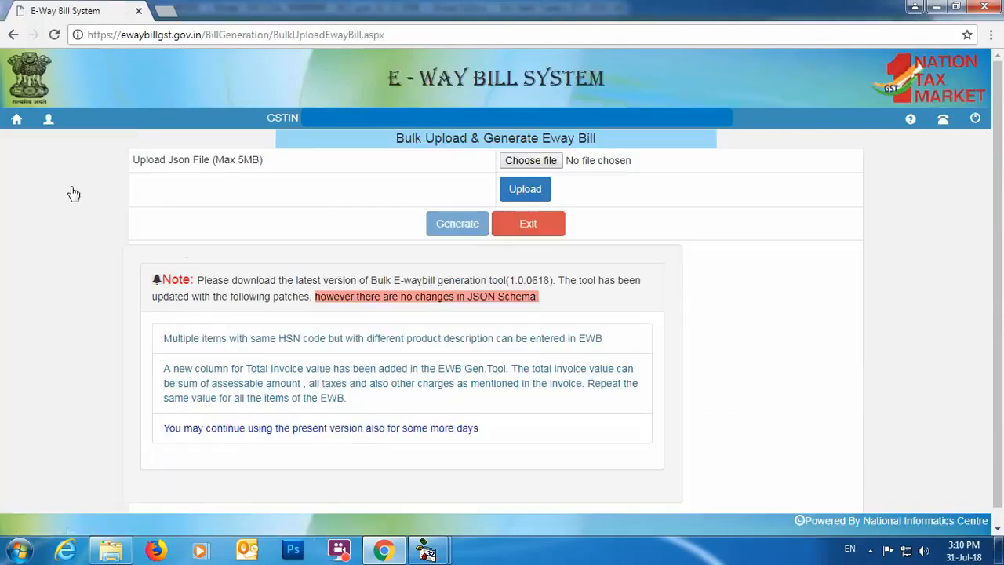
{"action": "left_click", "coordinate": [538, 165]}
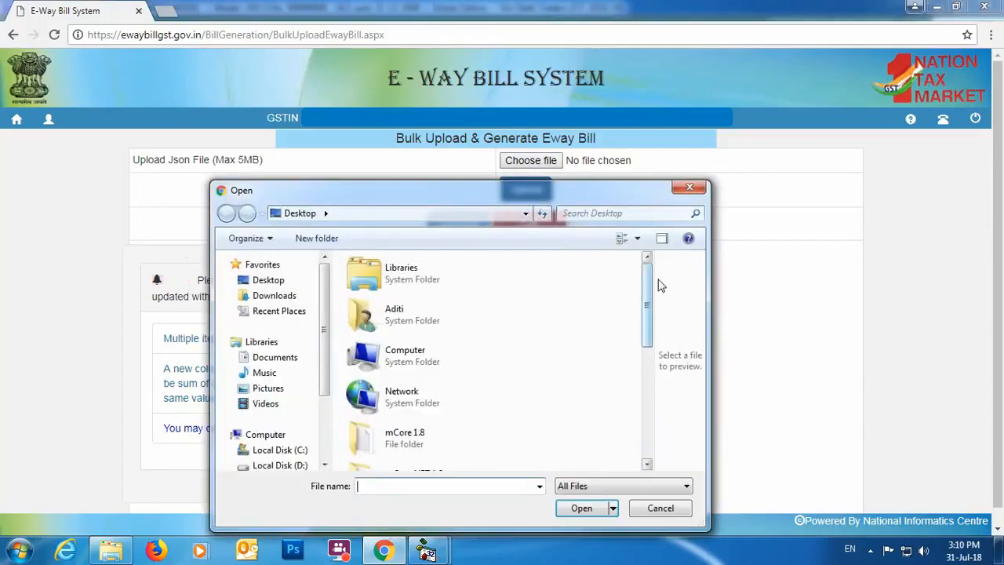
{"action": "left_click_drag", "start_coordinate": [646, 281], "coordinate": [646, 392]}
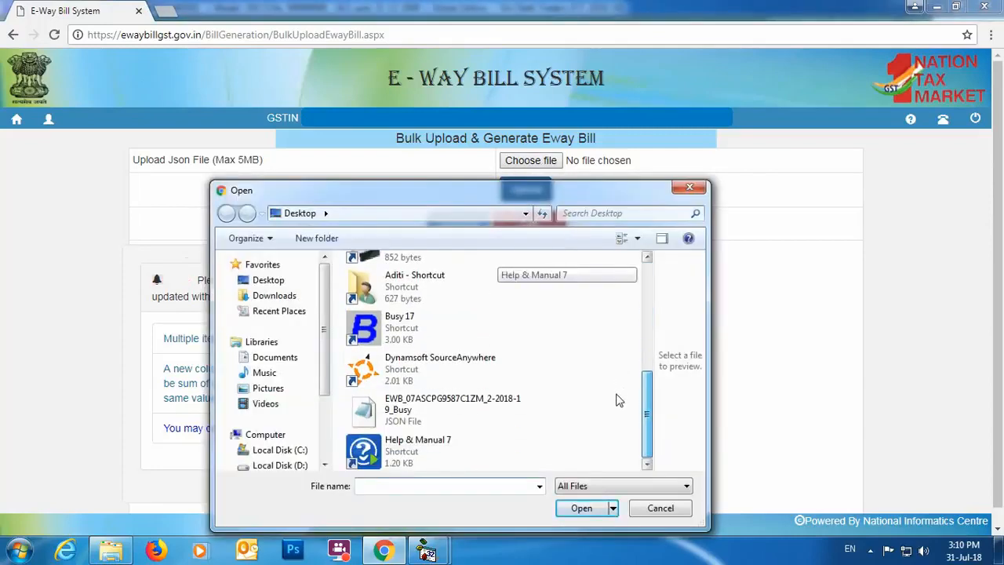
{"action": "left_click", "coordinate": [689, 187]}
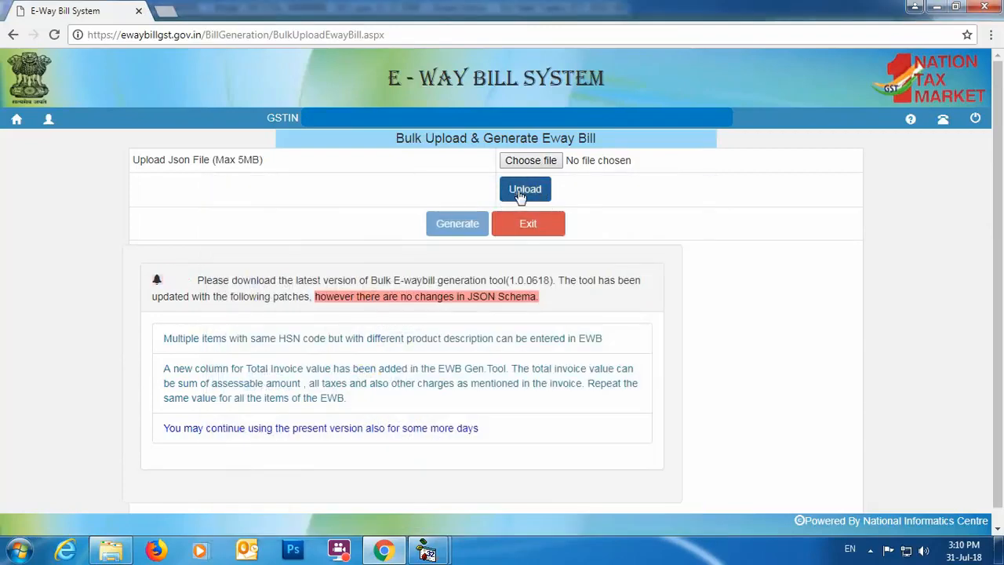
{"action": "left_click", "coordinate": [535, 227]}
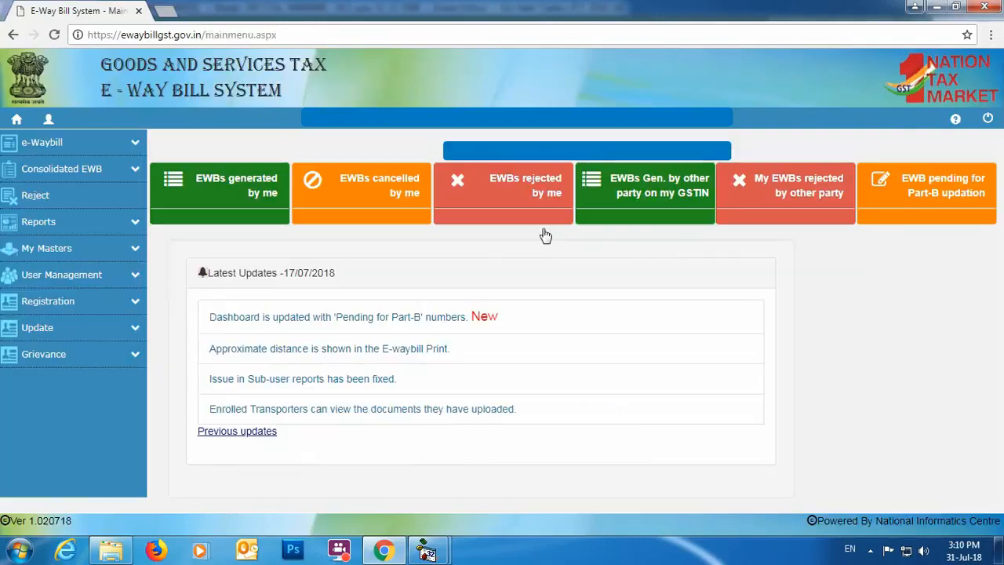
- Open the portal's page for printing an E-Way Bill or slip
{"action": "left_click", "coordinate": [131, 143]}
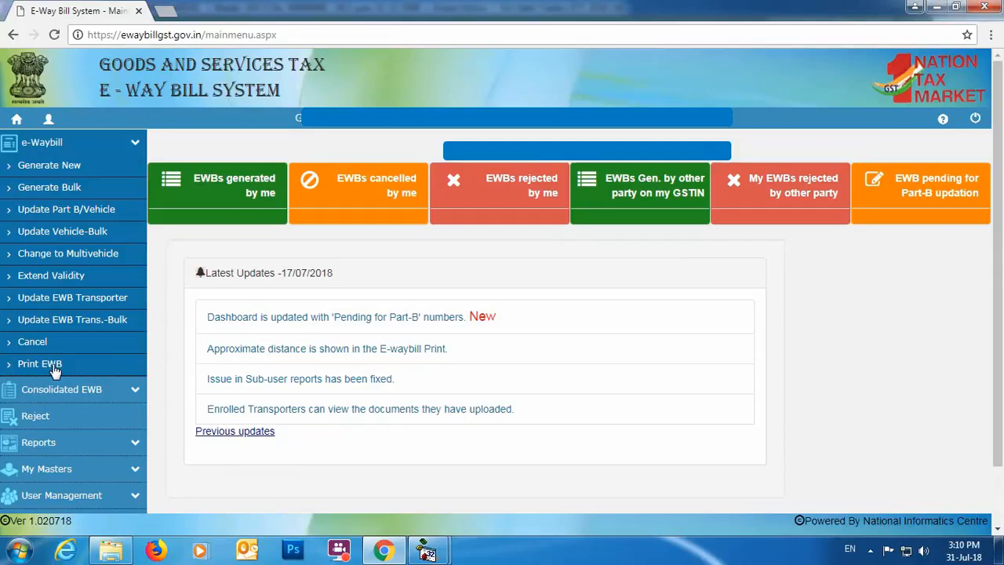
{"action": "left_click", "coordinate": [41, 364]}
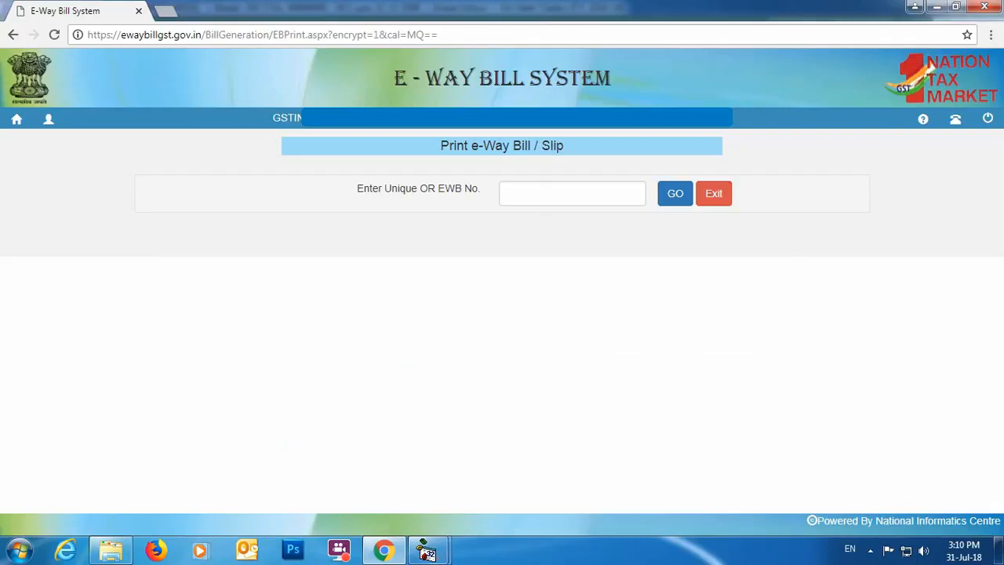
- Switch to Busy and open sales voucher 2/2018-19 of the Main series for modification
{"action": "mouse_move", "coordinate": [426, 549]}
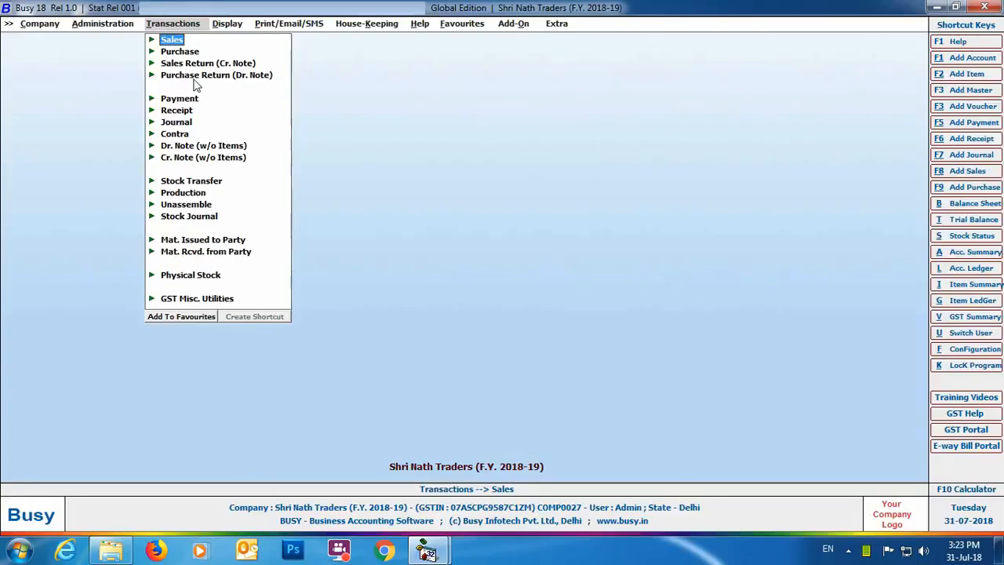
{"action": "left_click", "coordinate": [166, 40]}
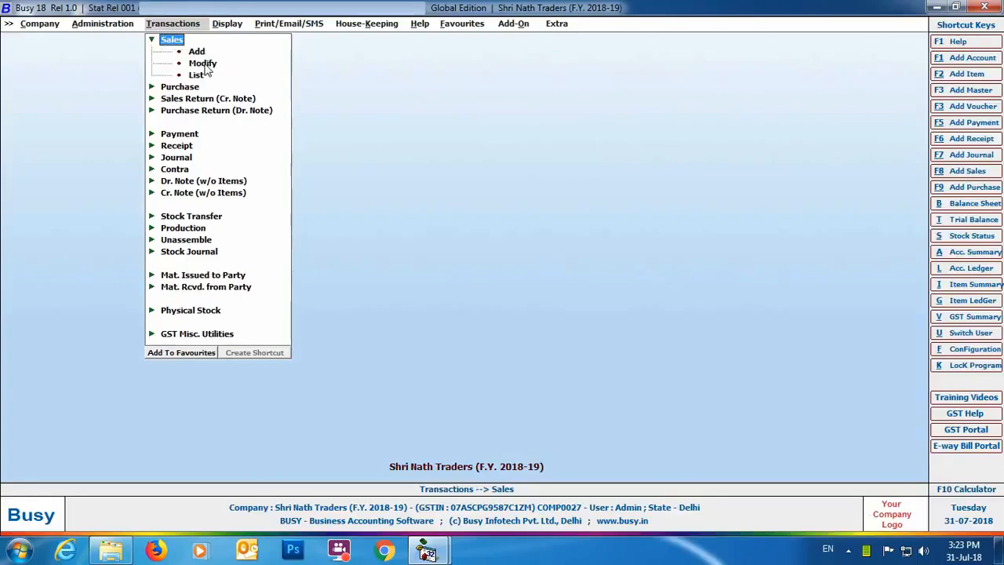
{"action": "double_click", "coordinate": [204, 66]}
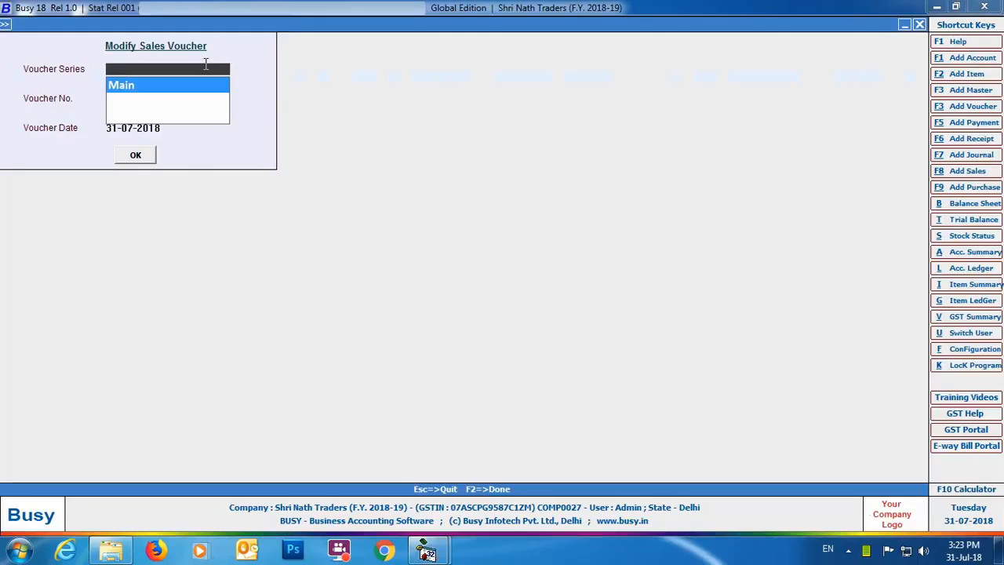
{"action": "left_click", "coordinate": [137, 155]}
- Save the sales voucher, accepting the bill-by-bill adjustment and entering E-Way Bill No. 398765432 in its transport details
{"action": "left_click", "coordinate": [592, 472]}
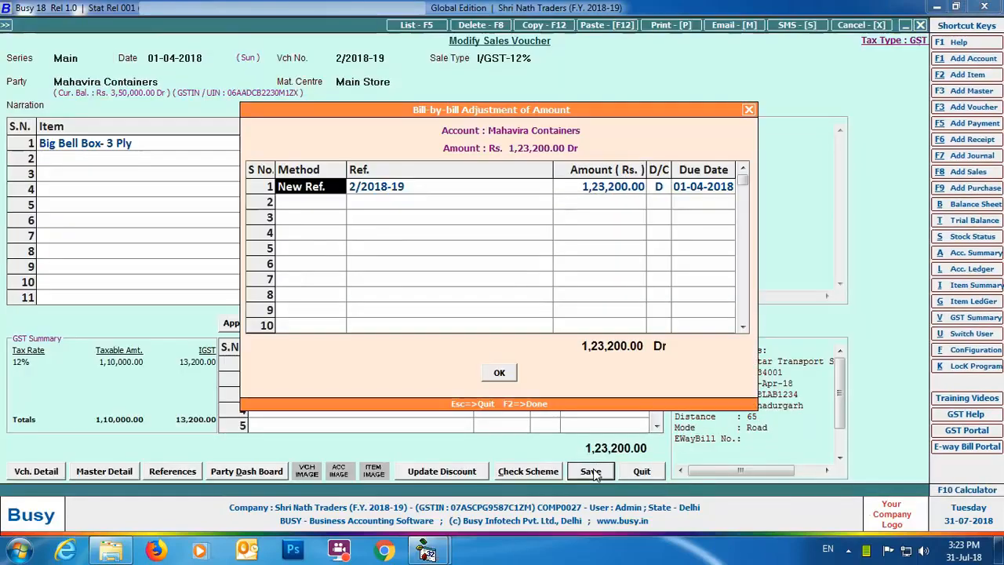
{"action": "left_click", "coordinate": [499, 371]}
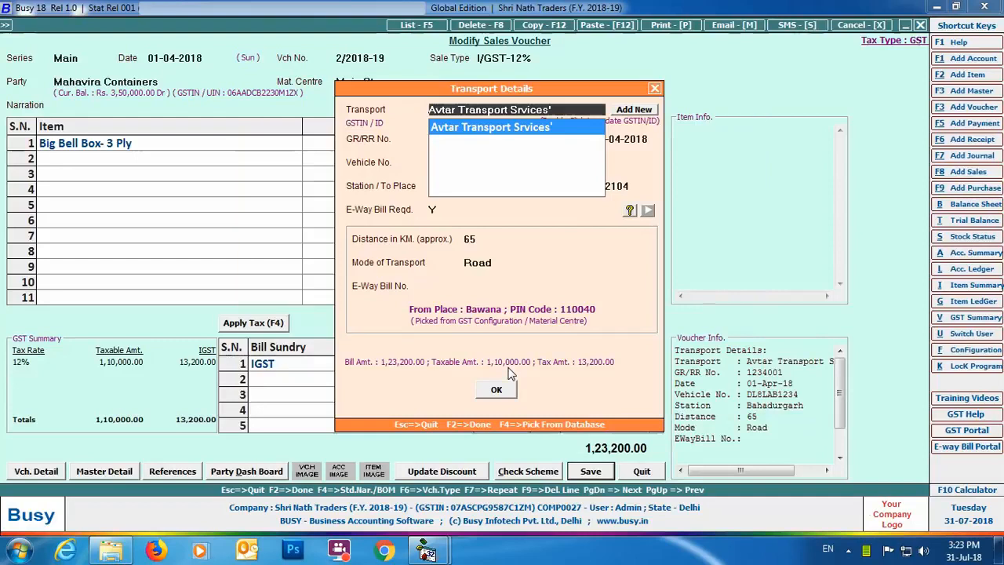
{"action": "left_click", "coordinate": [468, 286]}
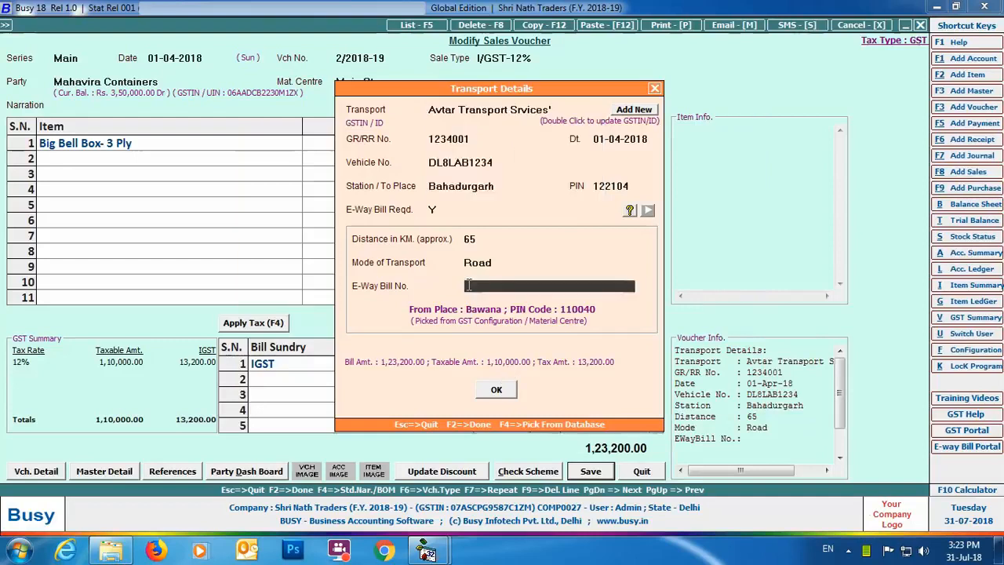
{"action": "type", "text": "398765432"}
{"action": "left_click", "coordinate": [499, 391]}
- Preview the saved voucher's invoice in the STANDARD format, and close the preview and the voucher modification screen
{"action": "left_click", "coordinate": [539, 303]}
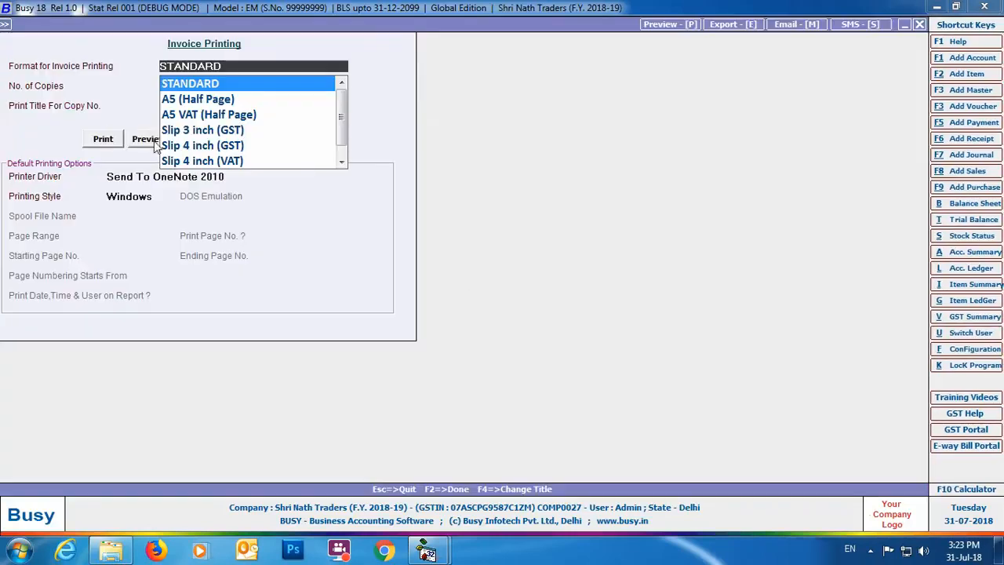
{"action": "left_click", "coordinate": [156, 141]}
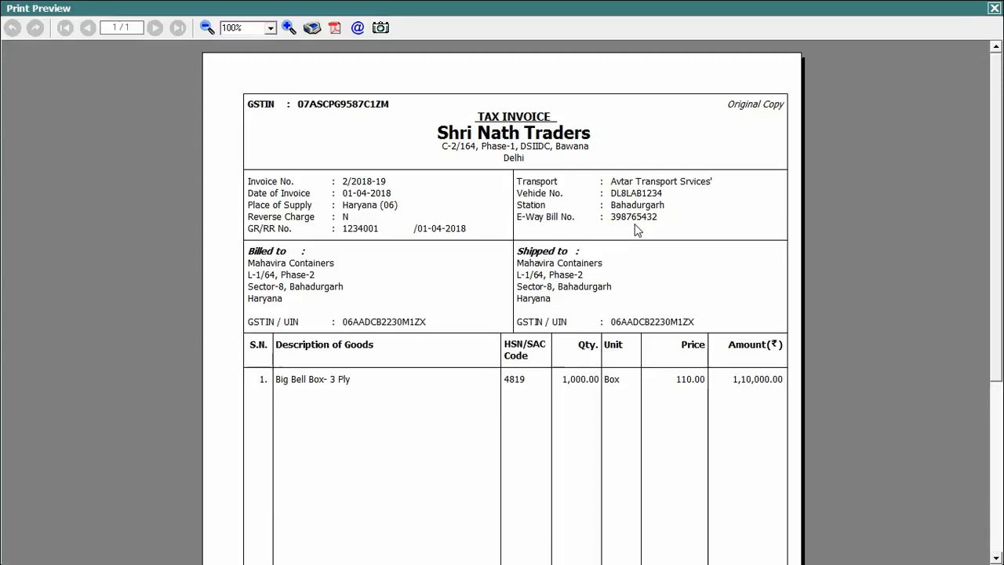
{"action": "left_click", "coordinate": [993, 9]}
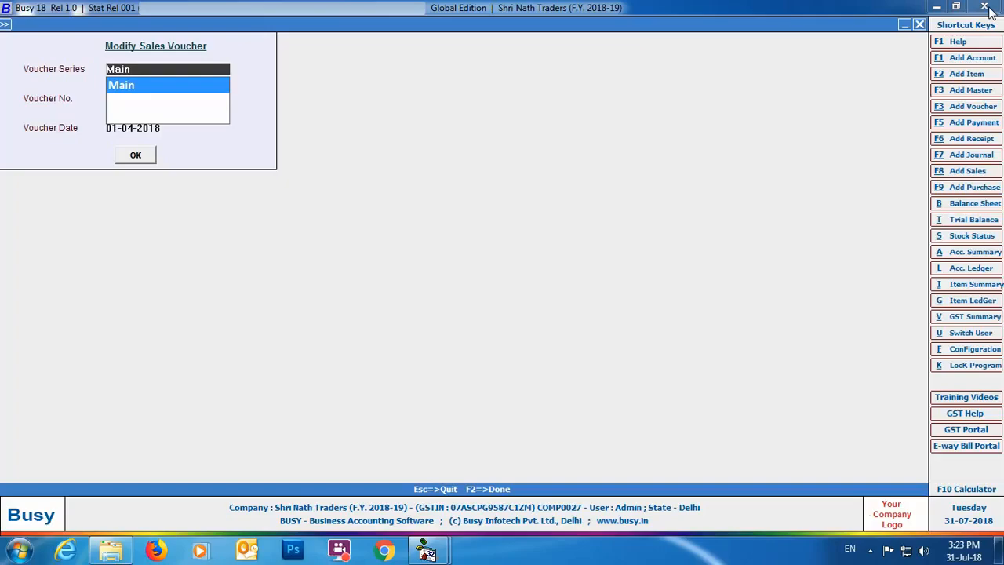
{"action": "left_click", "coordinate": [919, 25]}
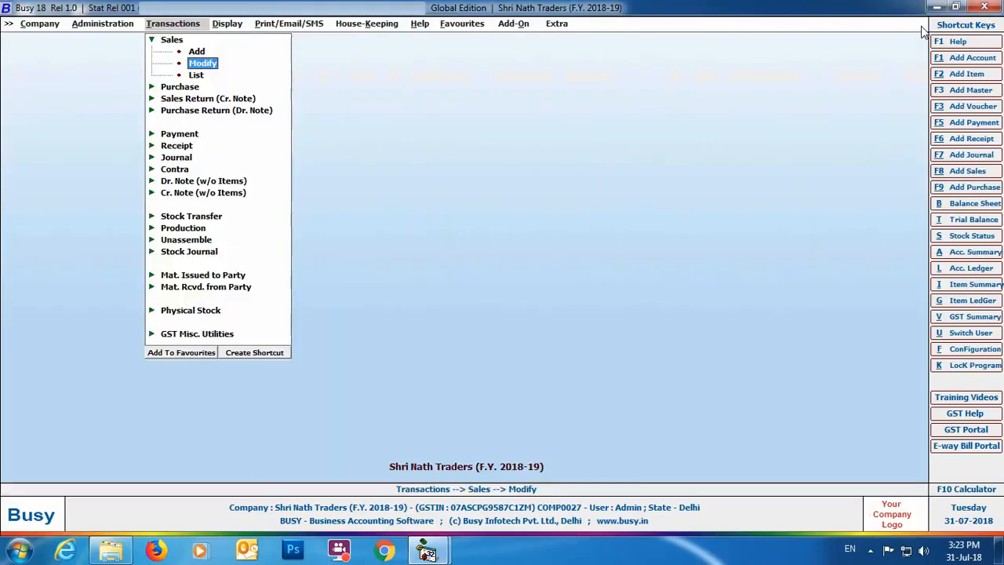
- Open E-Way Bill generation and load the vouchers with starting and ending date 01-04-2018
{"action": "left_click", "coordinate": [202, 334]}
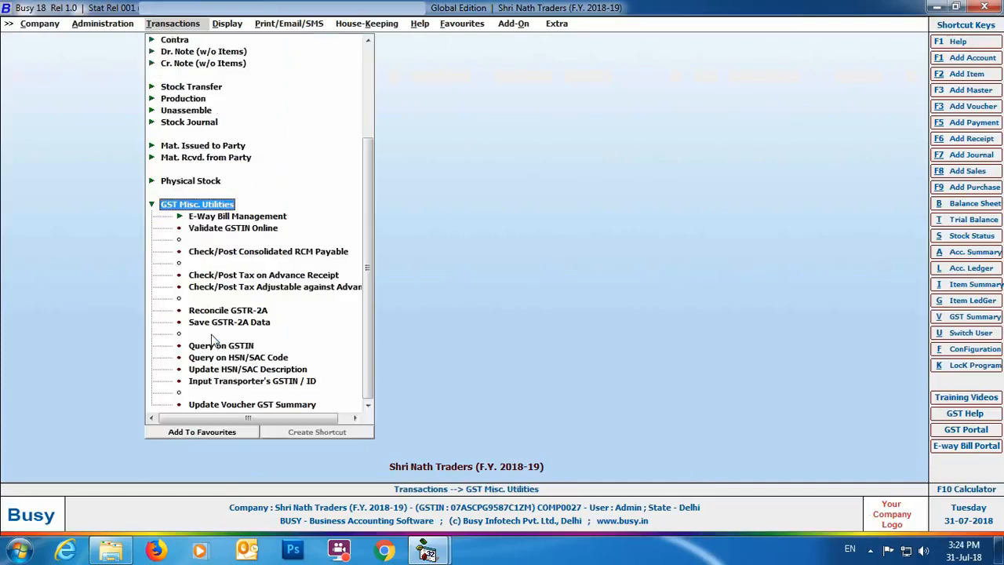
{"action": "left_click", "coordinate": [244, 219]}
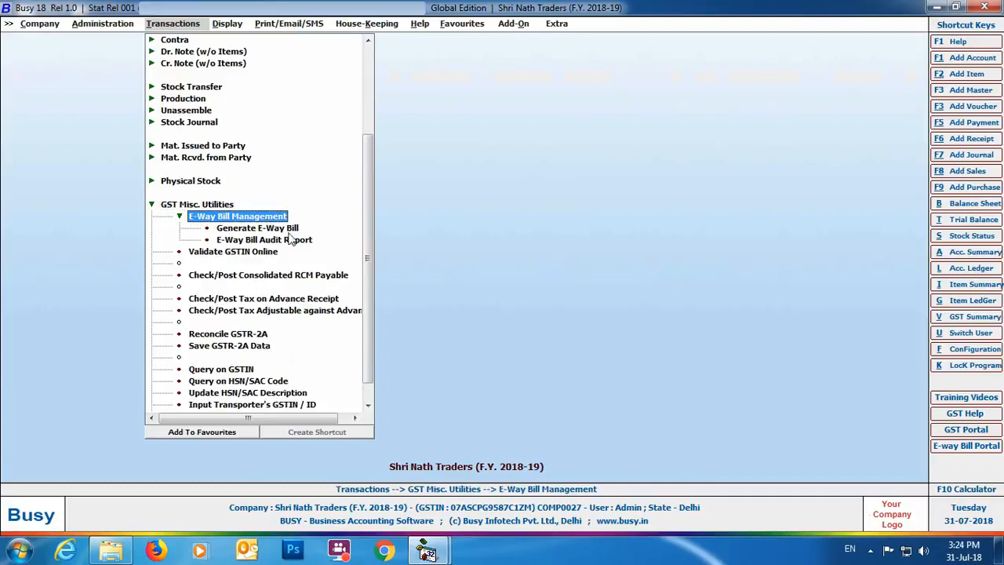
{"action": "left_click", "coordinate": [287, 230]}
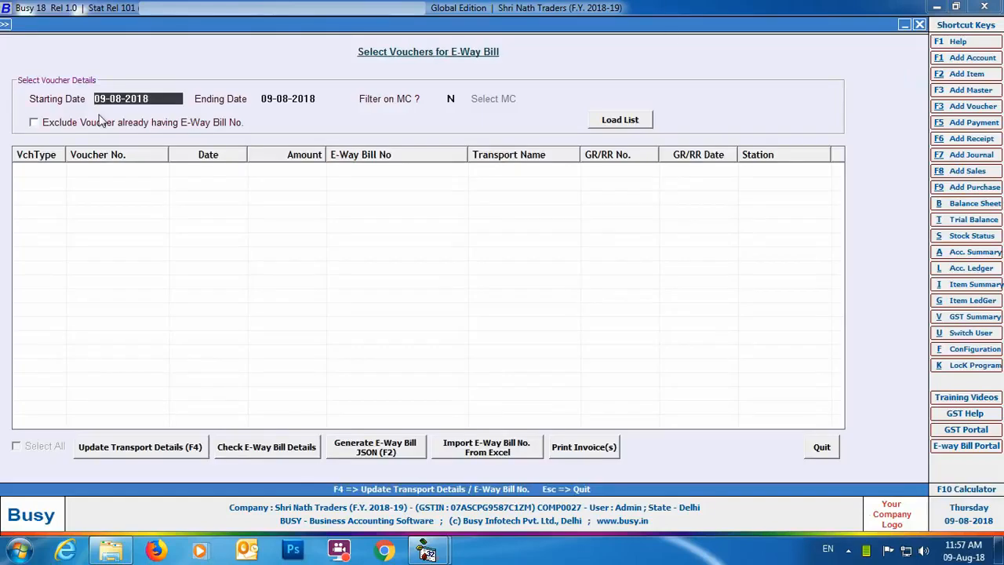
{"action": "type", "text": "01-04"}
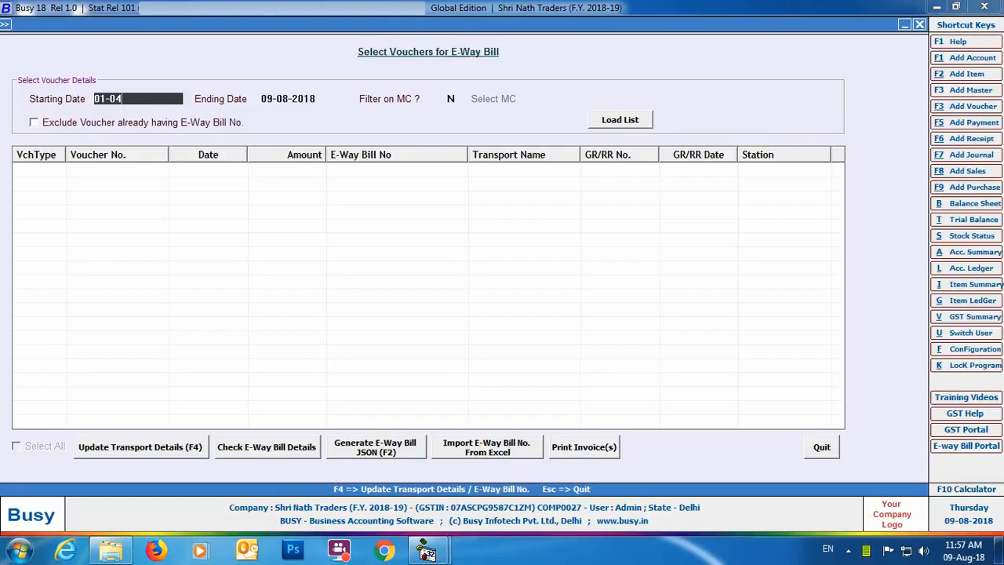
{"action": "key", "text": "Return"}
{"action": "type", "text": "01-04"}
{"action": "key", "text": "Return"}
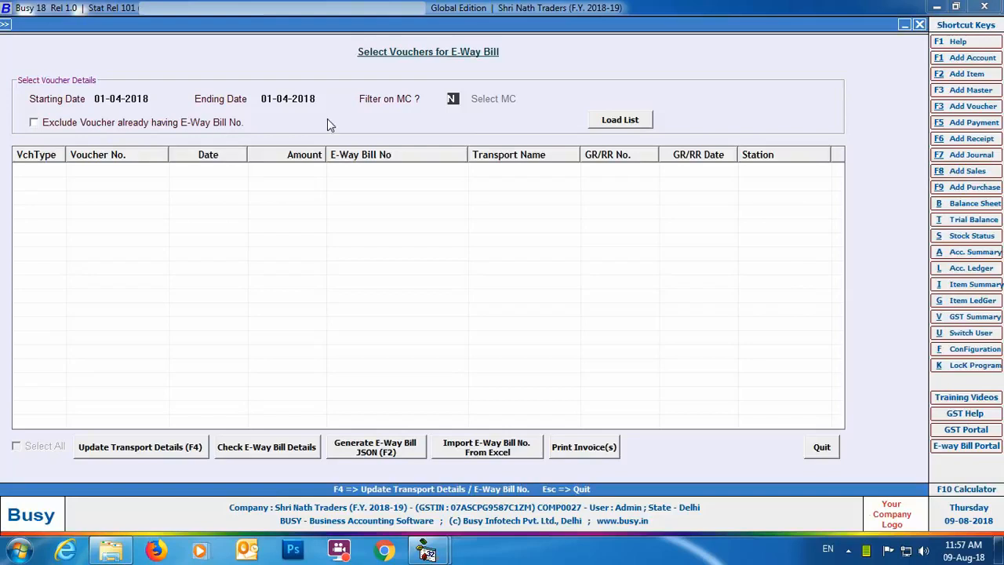
{"action": "left_click", "coordinate": [594, 118]}
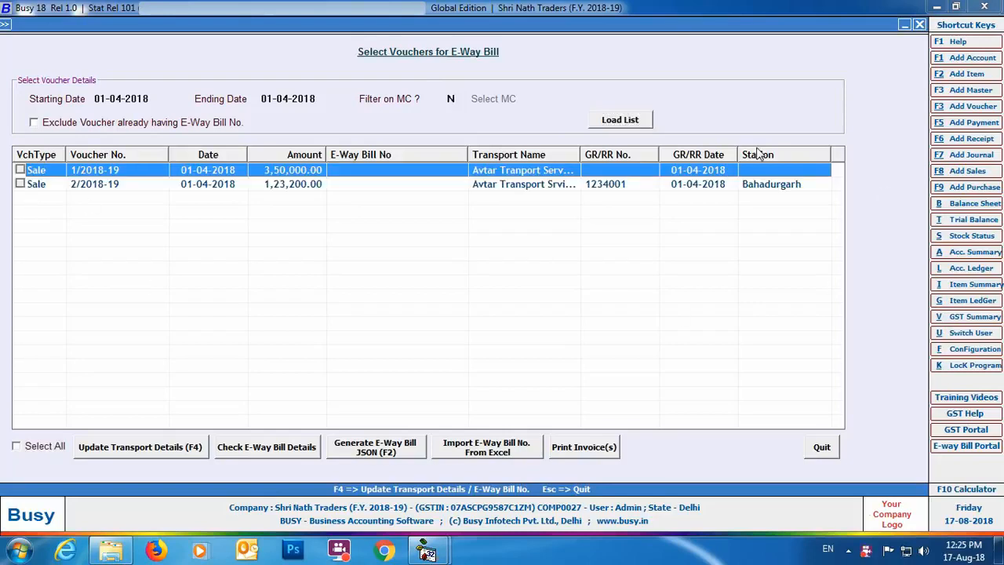
{"action": "left_click", "coordinate": [165, 451]}
{"action": "key", "text": "Return"}
{"action": "type", "text": "1234001"}
{"action": "key", "text": "Return"}
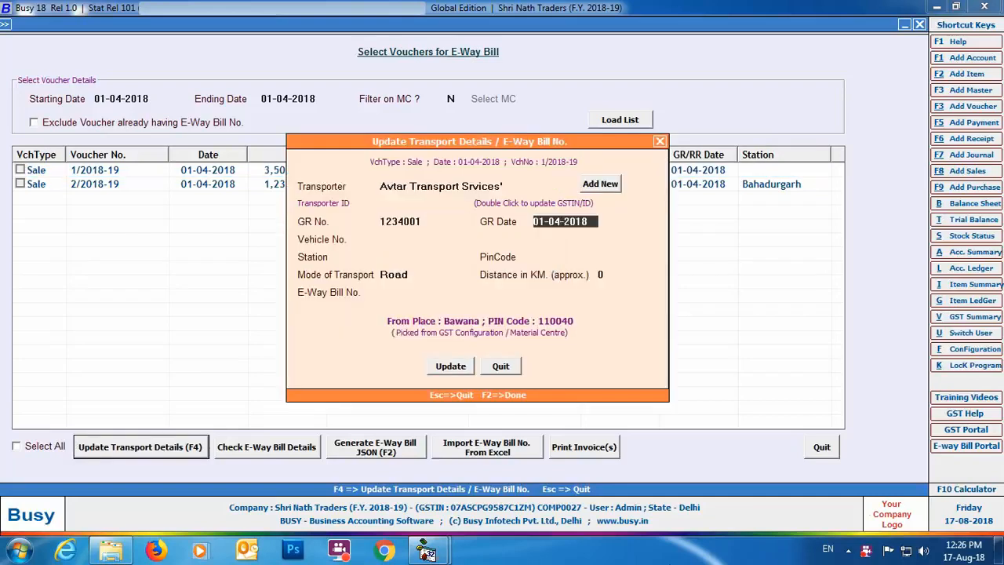
{"action": "key", "text": "Return"}
{"action": "type", "text": "DL8LAB1223"}
{"action": "key", "text": "Return"}
- Set the station to Bahadurgarh, its postal code to 122104 and the distance to 65 km, and update the voucher
{"action": "type", "text": "Bahadurgarh"}
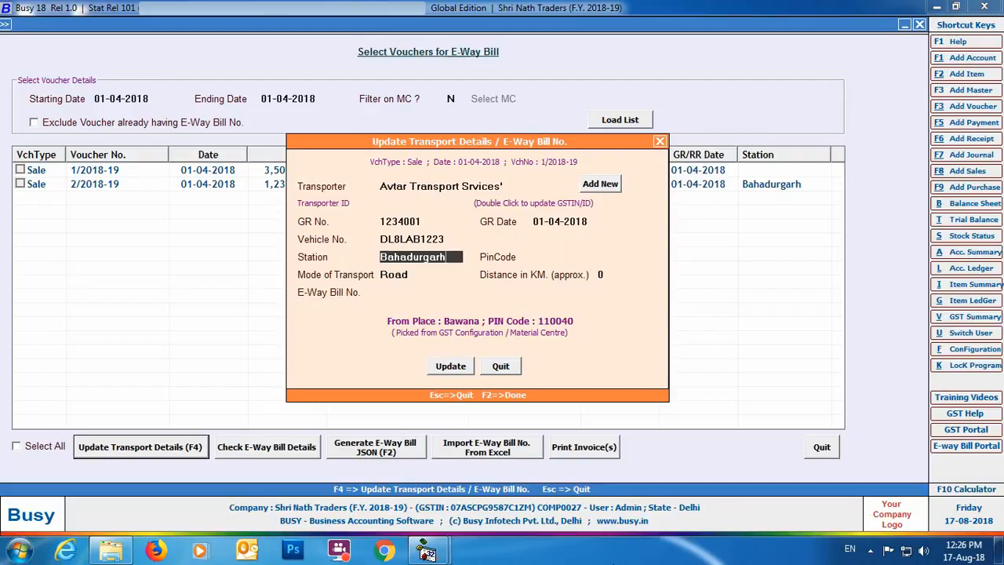
{"action": "key", "text": "Return"}
{"action": "type", "text": "122104"}
{"action": "key", "text": "Return"}
{"action": "type", "text": "65"}
{"action": "key", "text": "Return"}
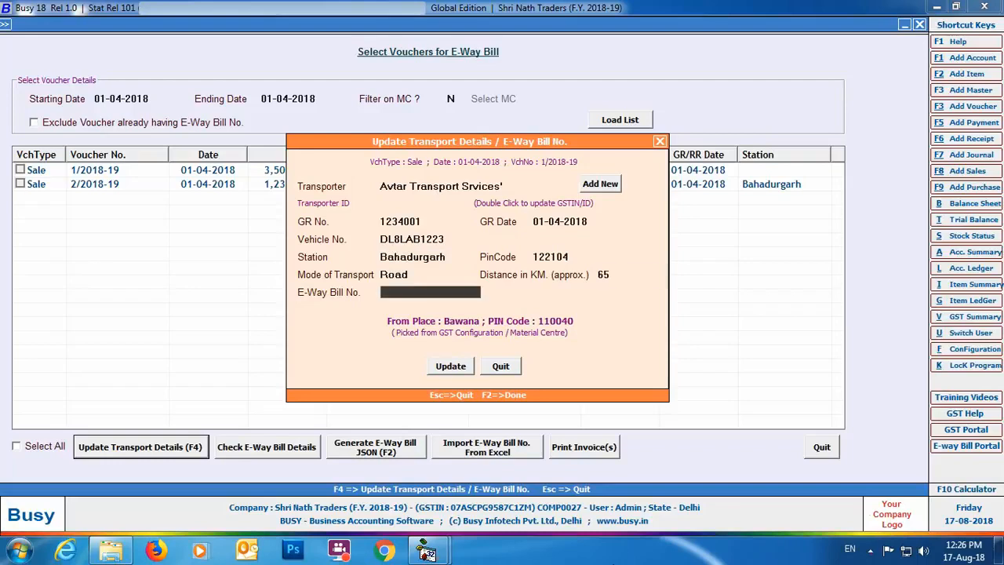
{"action": "left_click", "coordinate": [450, 366]}
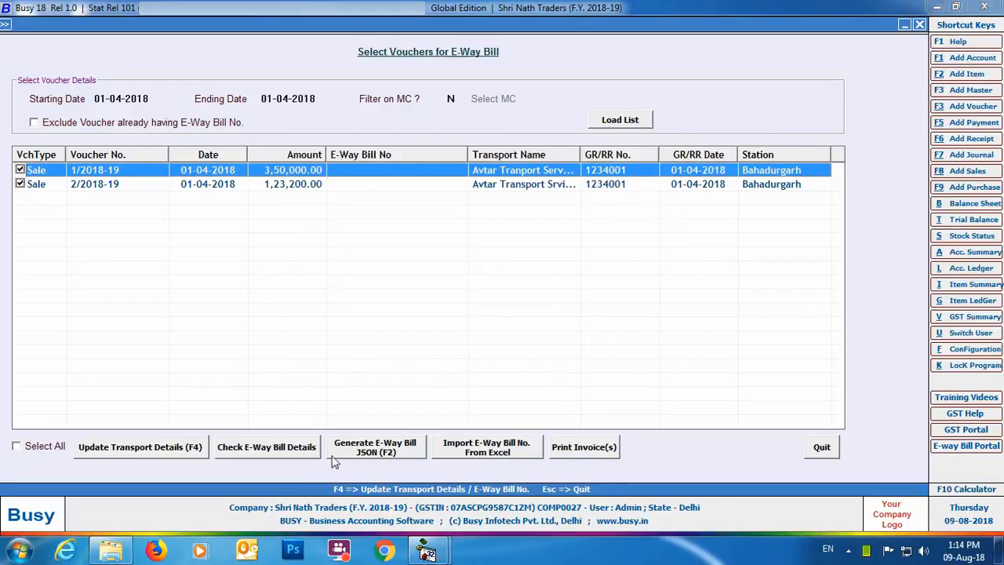
- Check the E-Way Bill details of both selected vouchers for invalid data, with accounts and items shown by name
{"action": "left_click", "coordinate": [235, 448]}
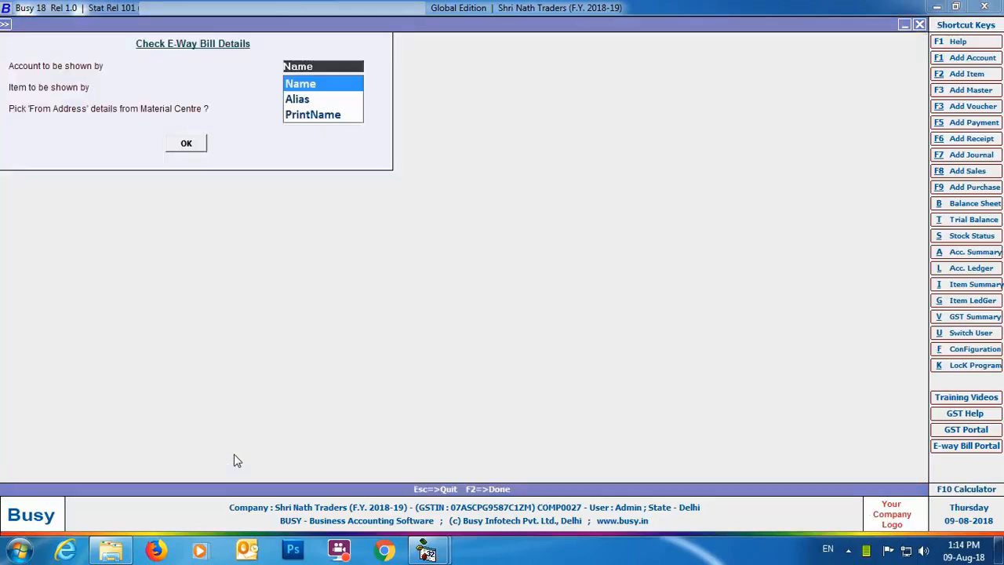
{"action": "key", "text": "Return"}
{"action": "key", "text": "Return"}
{"action": "left_click", "coordinate": [185, 143]}
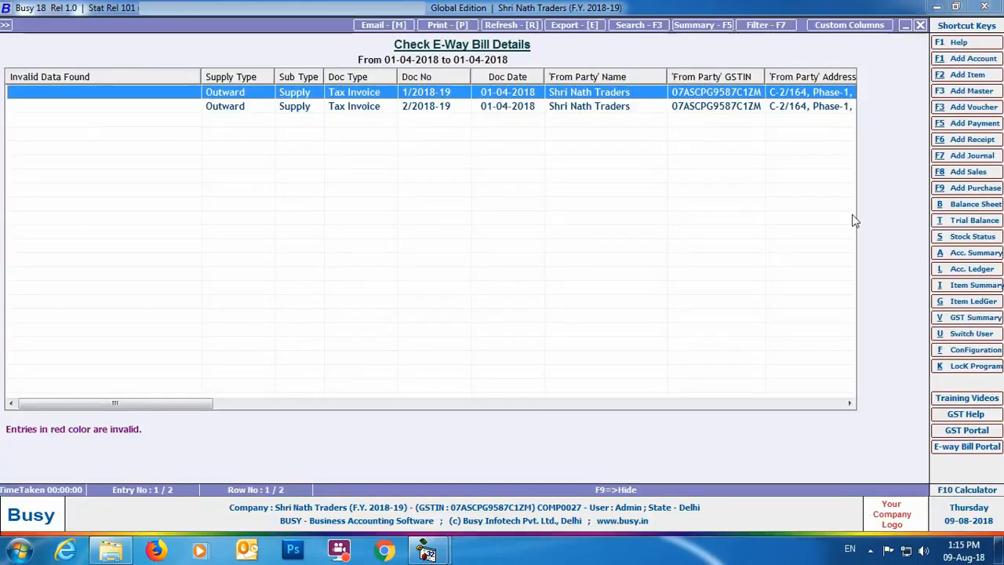
{"action": "left_click", "coordinate": [920, 25]}
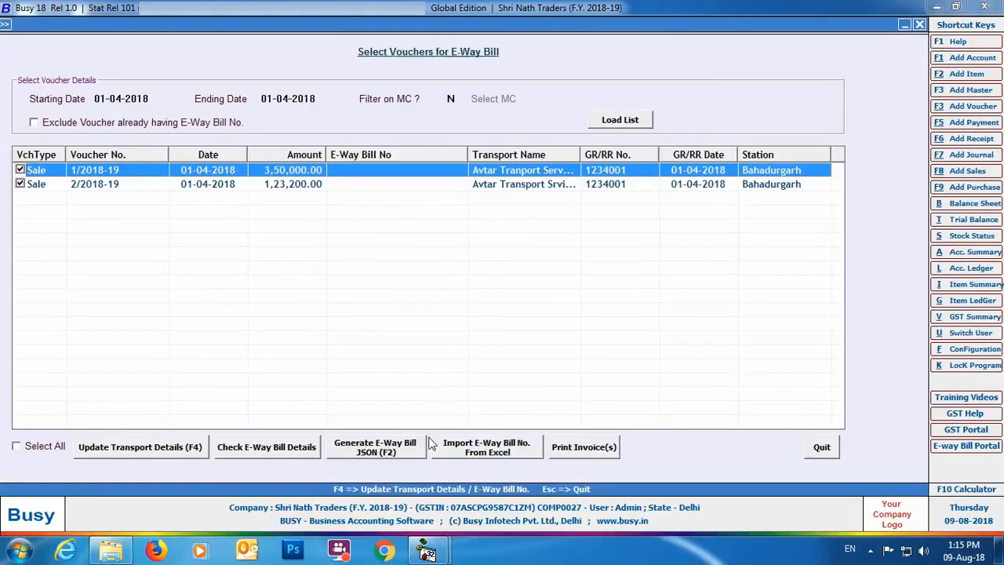
- Generate the E-Way Bill JSON file for both selected vouchers on the Desktop, keeping the default options and skipping the error check
{"action": "left_click", "coordinate": [350, 457]}
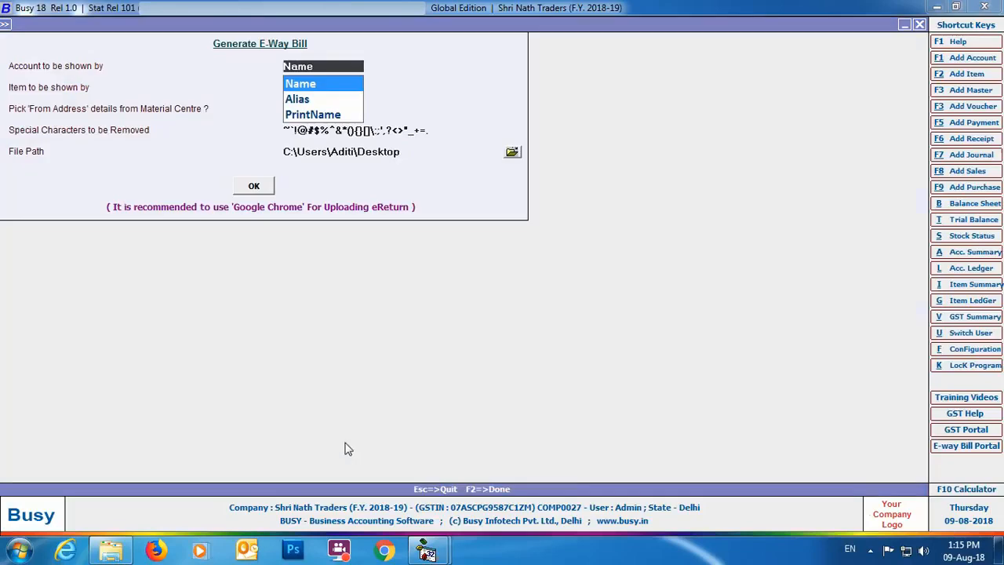
{"action": "key", "text": "Return"}
{"action": "key", "text": "Return"}
{"action": "key", "text": "Return"}
{"action": "key", "text": "Return"}
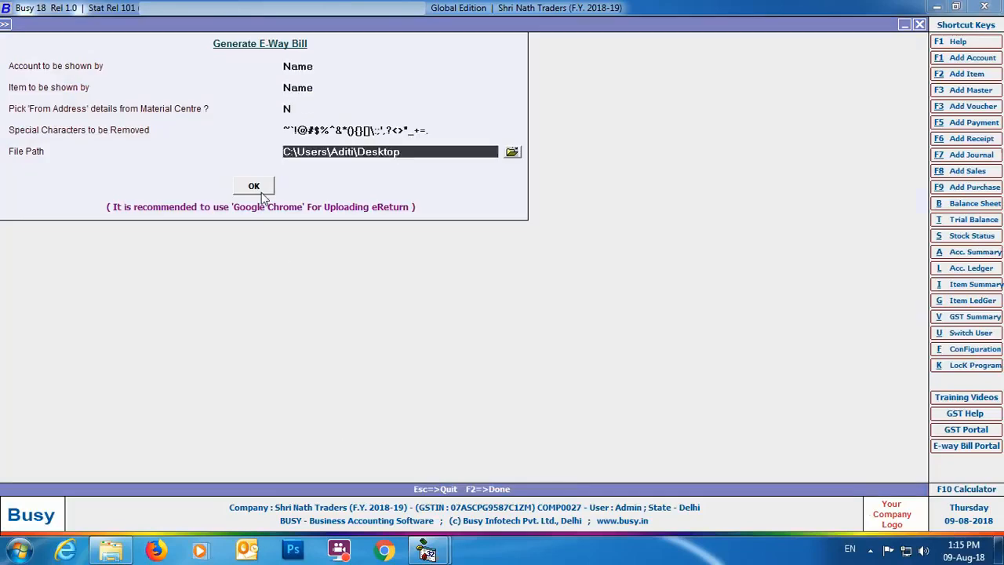
{"action": "left_click", "coordinate": [260, 193]}
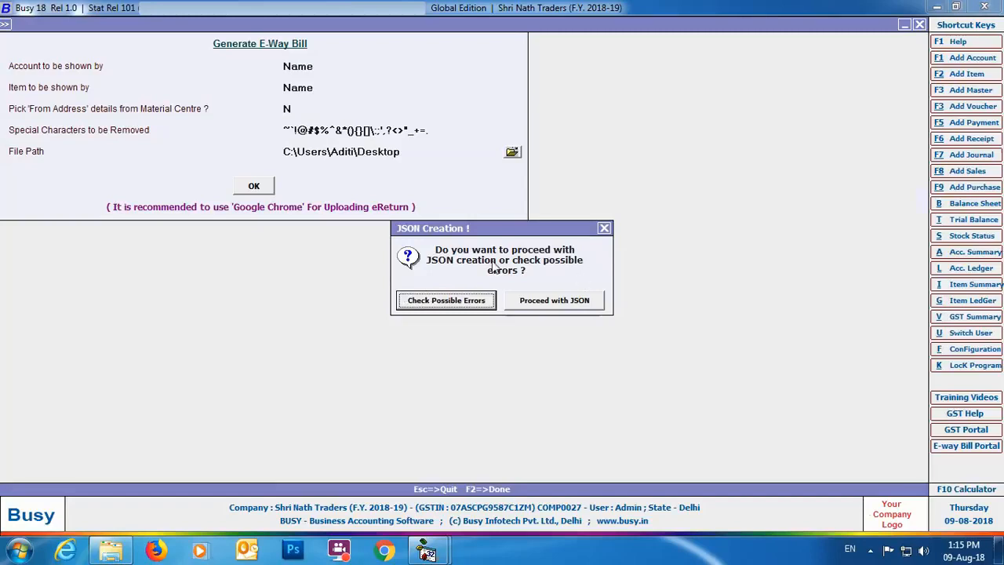
{"action": "left_click", "coordinate": [526, 299]}
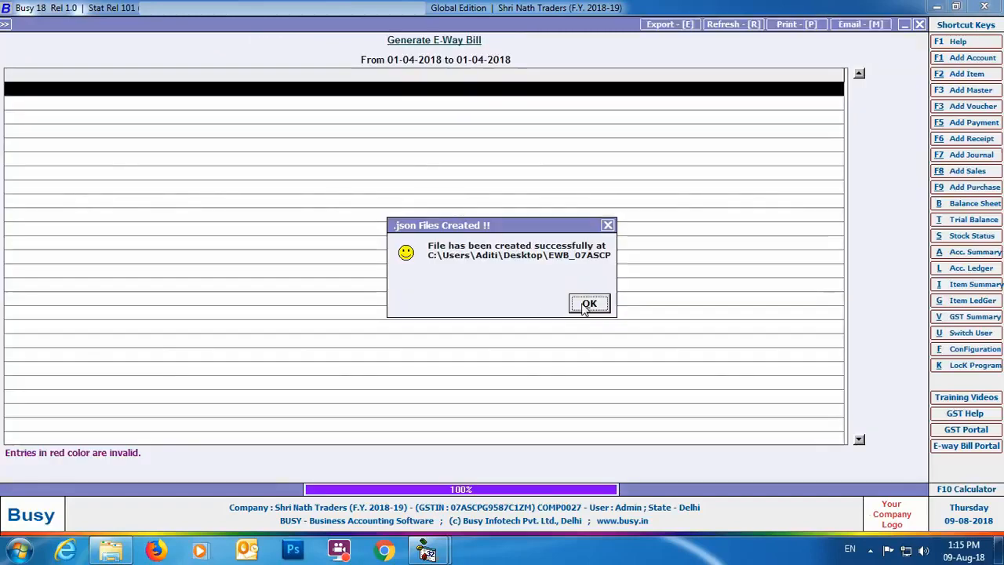
- Dismiss the file creation message, inspect the generated E-Way Bill JSON file on the Desktop and return to Busy
{"action": "left_click", "coordinate": [588, 304]}
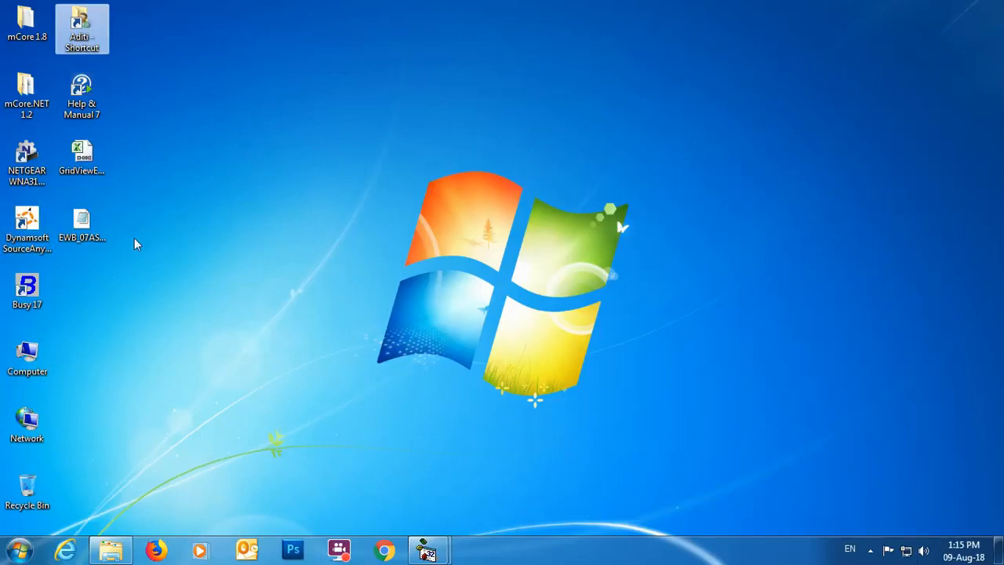
{"action": "mouse_move", "coordinate": [87, 229]}
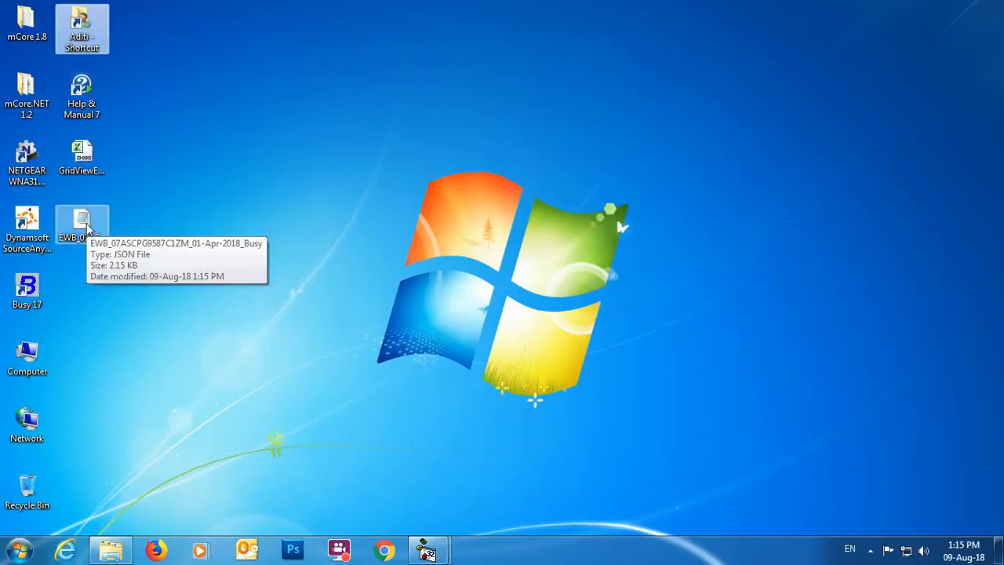
{"action": "mouse_move", "coordinate": [426, 551]}
{"action": "left_click", "coordinate": [481, 483]}
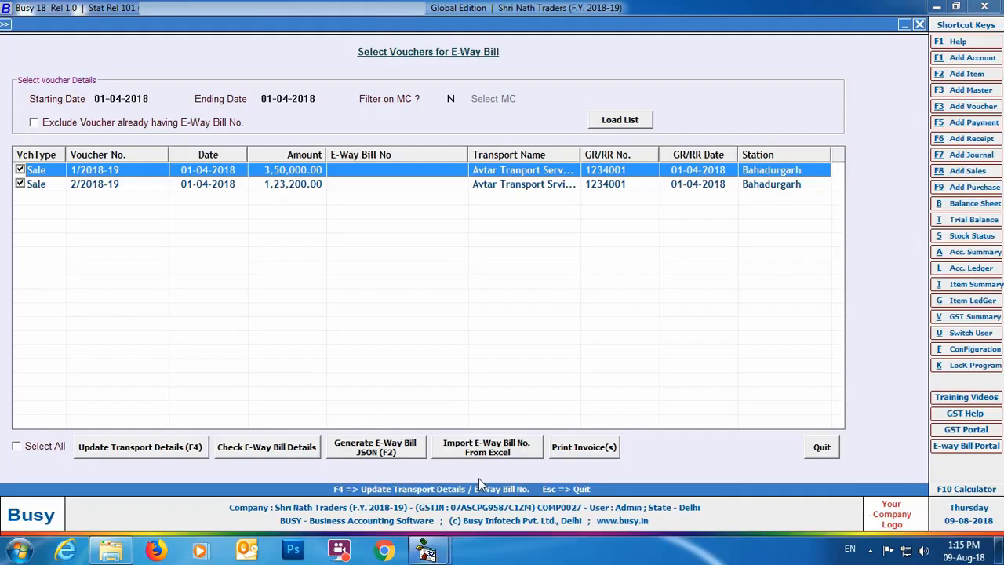
- View the E-Way Bill number field in the transport details of voucher 1/2018-19 and leave without updating
{"action": "double_click", "coordinate": [402, 174]}
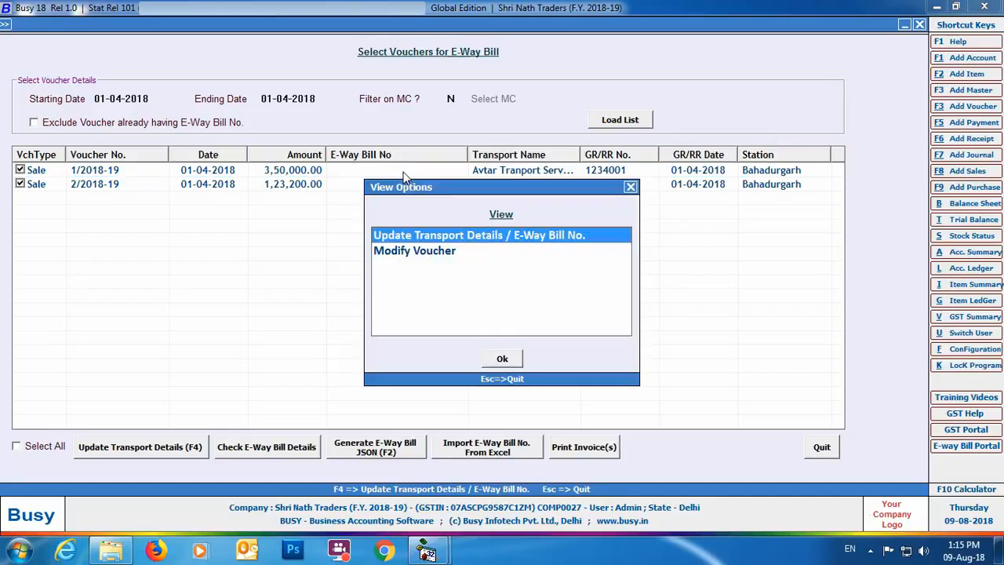
{"action": "key", "text": "Return"}
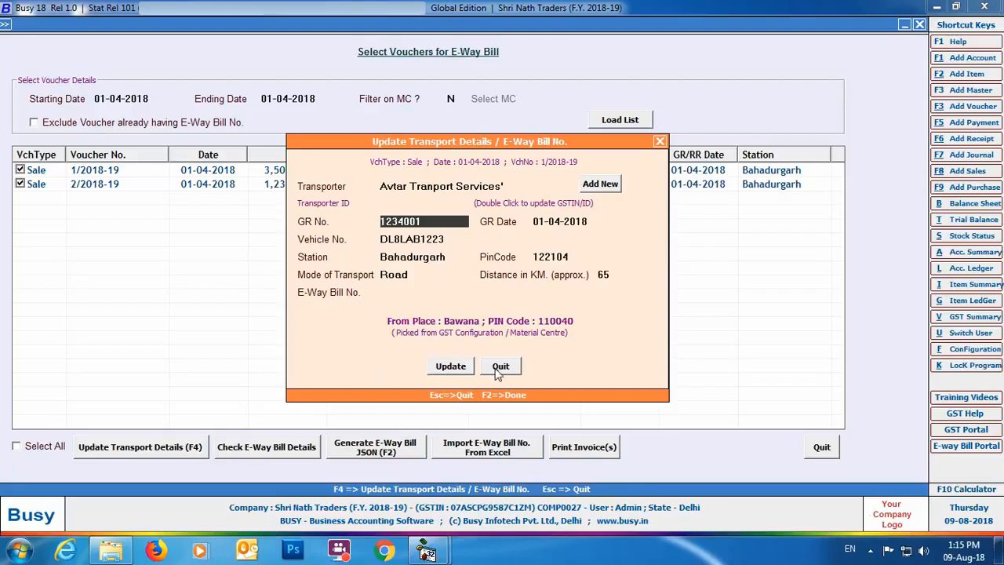
{"action": "left_click", "coordinate": [499, 366]}
{"action": "left_click", "coordinate": [630, 188]}
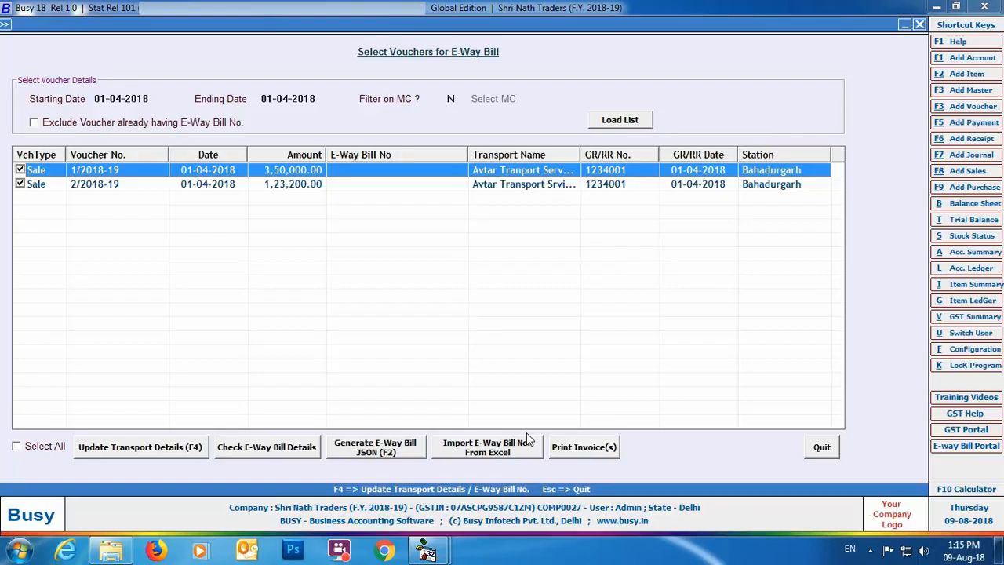
- Open the import of E-Way Bill numbers from Excel and review the GridViewExport workbook on the Desktop in Excel
{"action": "left_click", "coordinate": [471, 455]}
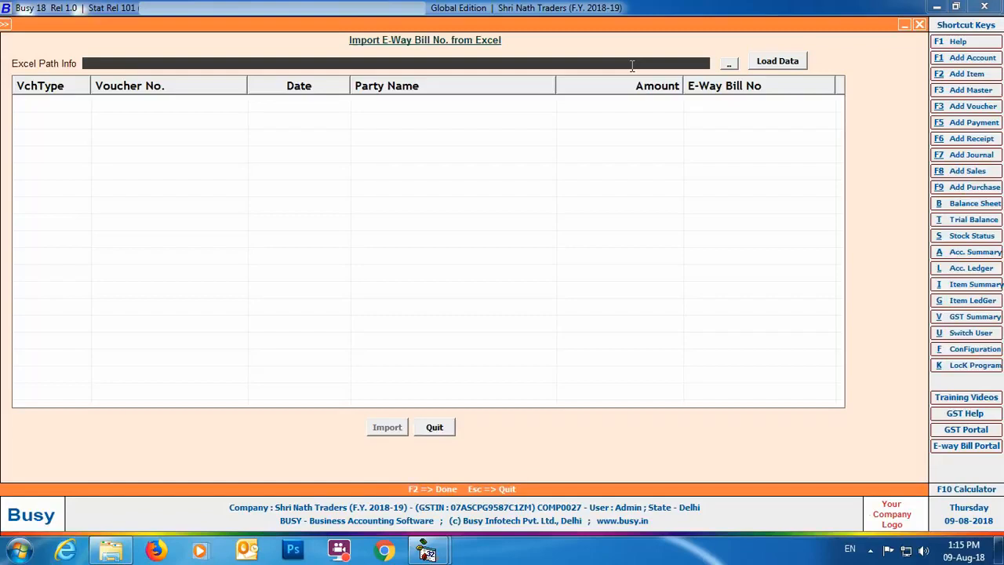
{"action": "left_click", "coordinate": [997, 549]}
{"action": "left_click", "coordinate": [84, 161]}
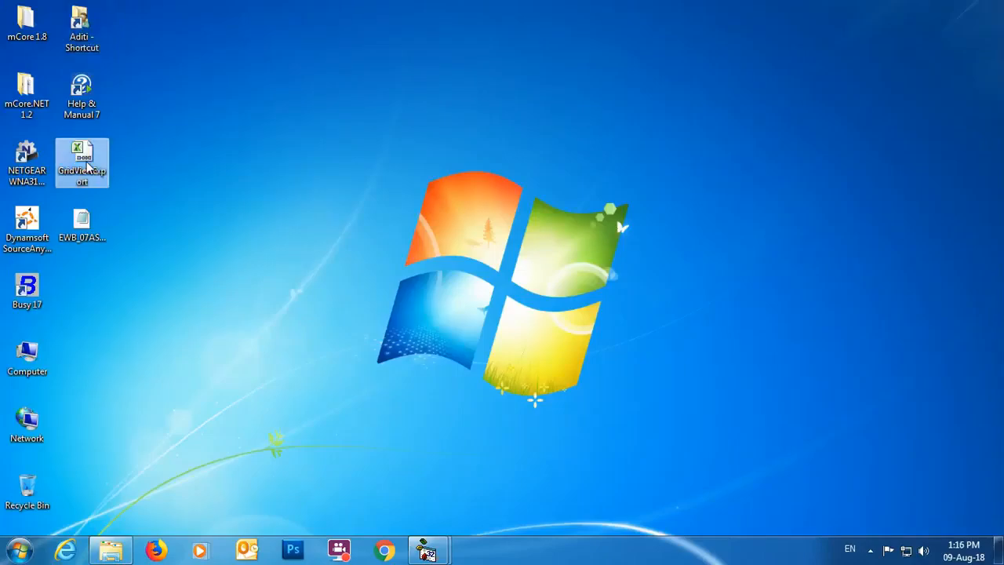
{"action": "double_click", "coordinate": [84, 162]}
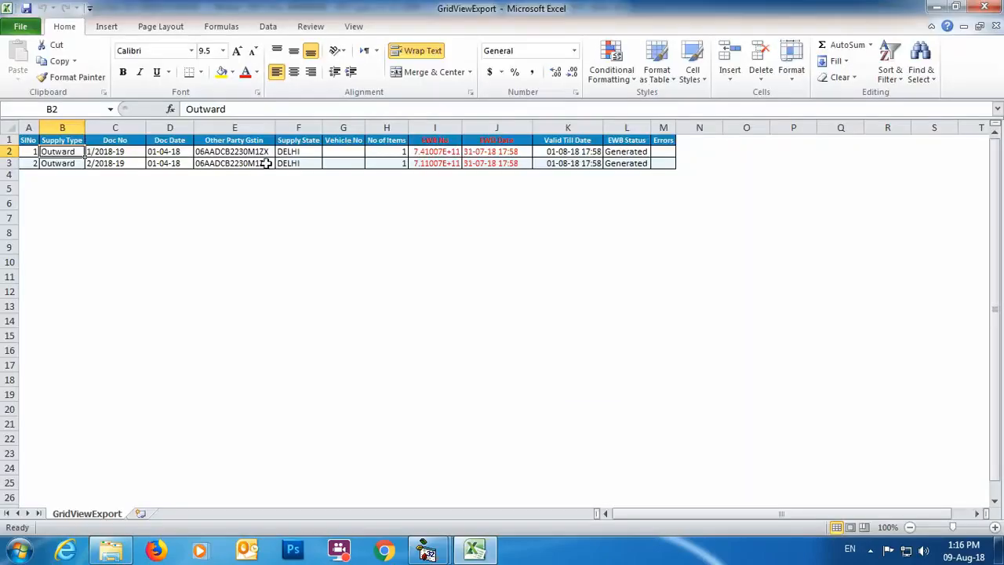
{"action": "left_click", "coordinate": [984, 7]}
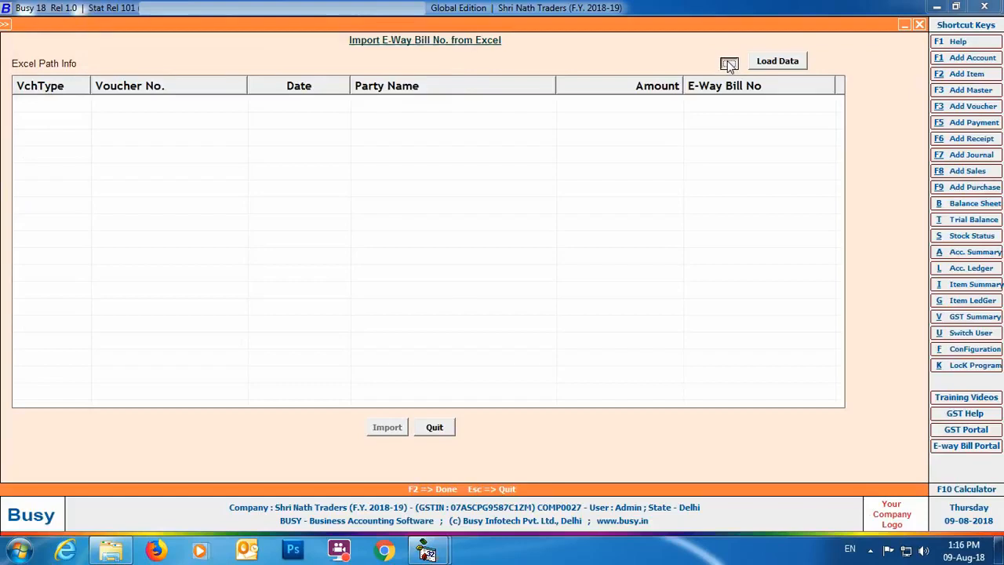
- Load GridViewExport.xlsb from the Desktop and import its E-Way Bill numbers into vouchers 1/2018-19 and 2/2018-19
{"action": "left_click", "coordinate": [728, 63]}
{"action": "scroll", "coordinate": [392, 125], "scroll_direction": "down", "scroll_amount": 3}
{"action": "left_click", "coordinate": [208, 280]}
{"action": "left_click", "coordinate": [372, 344]}
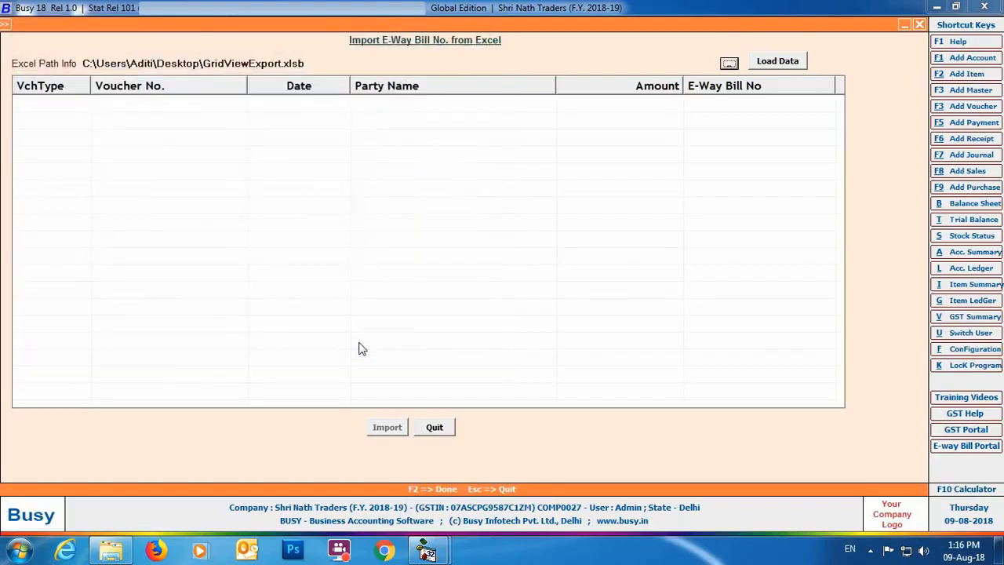
{"action": "left_click", "coordinate": [780, 62]}
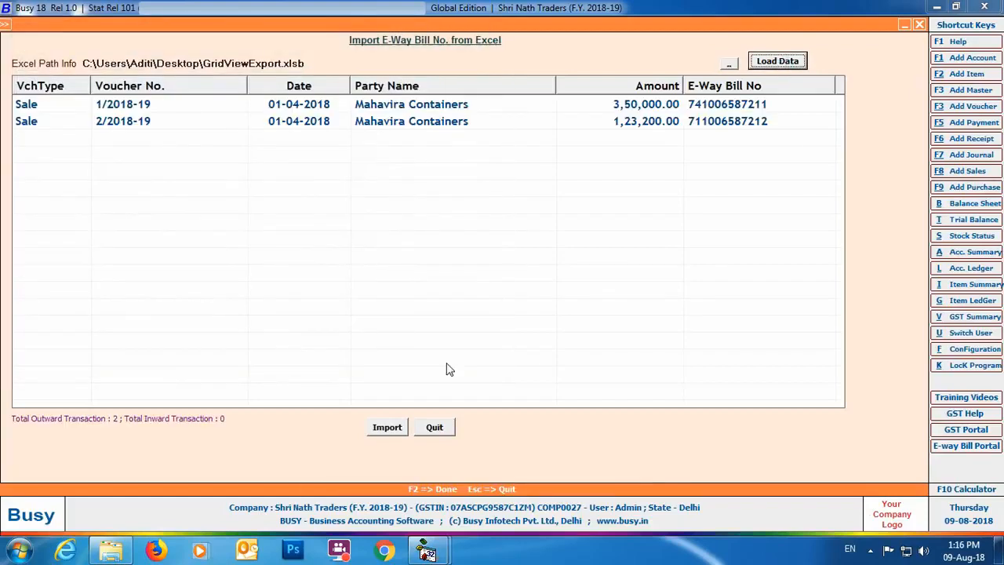
{"action": "left_click", "coordinate": [386, 427]}
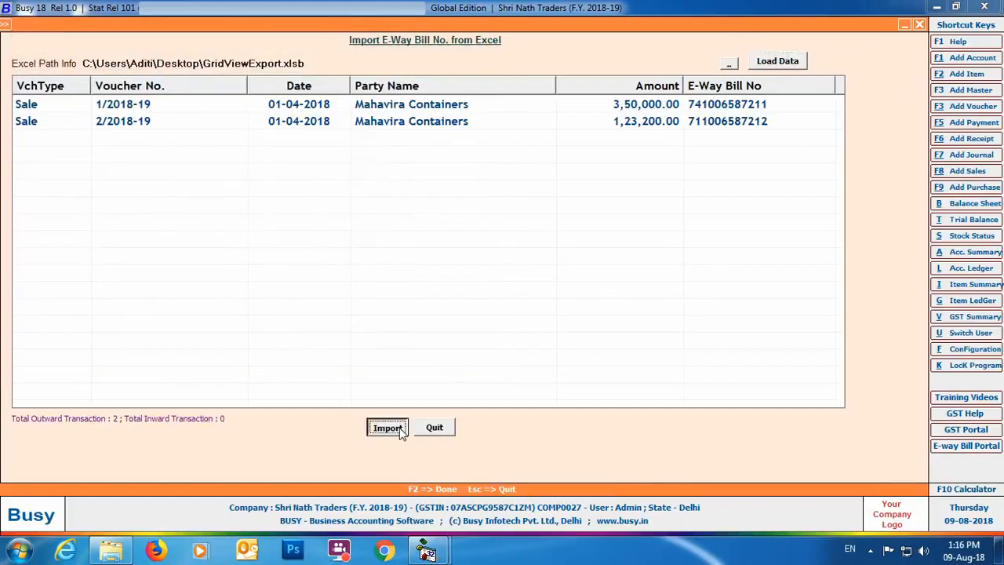
{"action": "left_click", "coordinate": [529, 306]}
{"action": "left_click", "coordinate": [603, 306]}
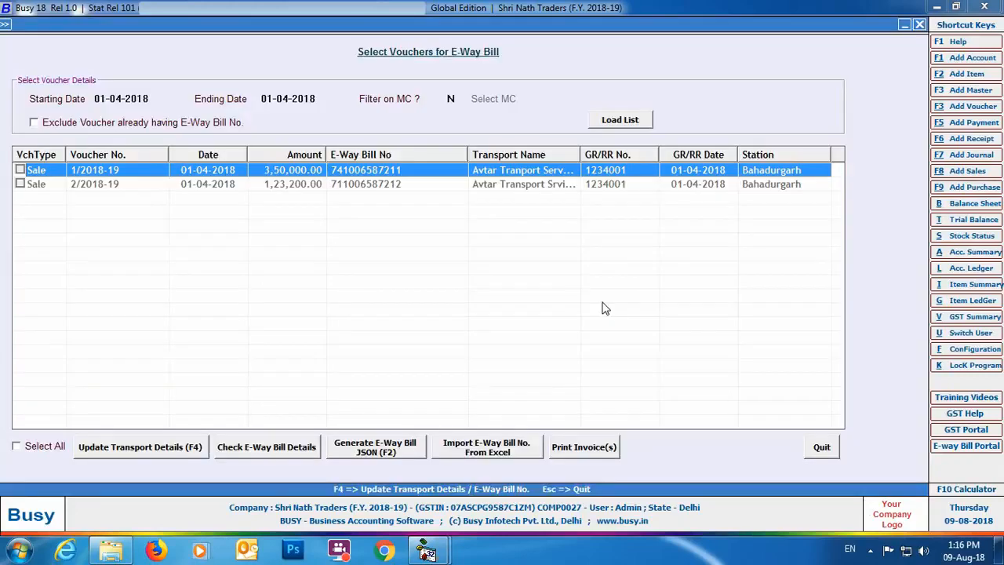
- Preview the printed invoices of both vouchers to check their E-Way Bill numbers, and close the voucher list
{"action": "left_click", "coordinate": [20, 170]}
{"action": "left_click", "coordinate": [21, 183]}
{"action": "left_click", "coordinate": [583, 447]}
{"action": "key", "text": "Return"}
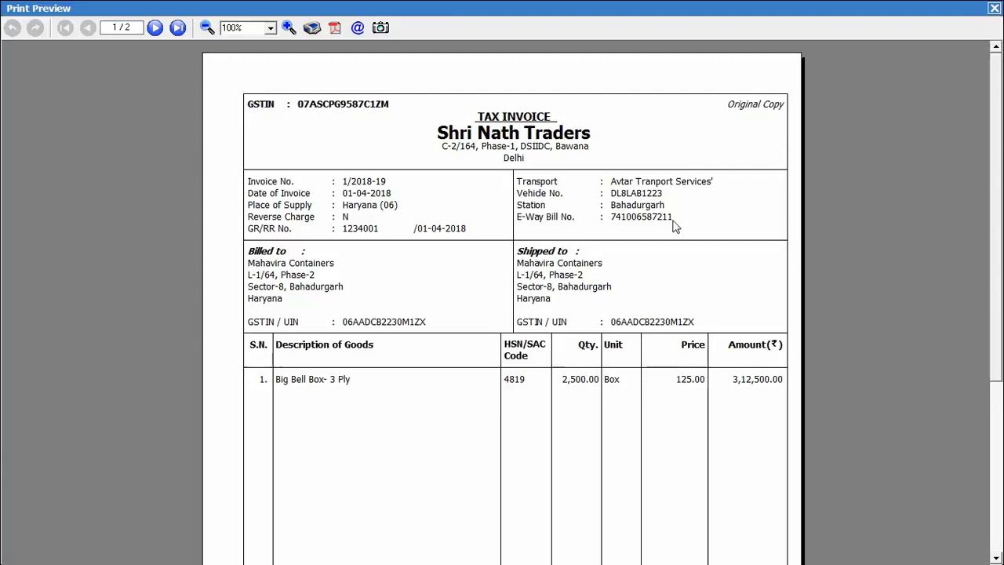
{"action": "left_click", "coordinate": [167, 30]}
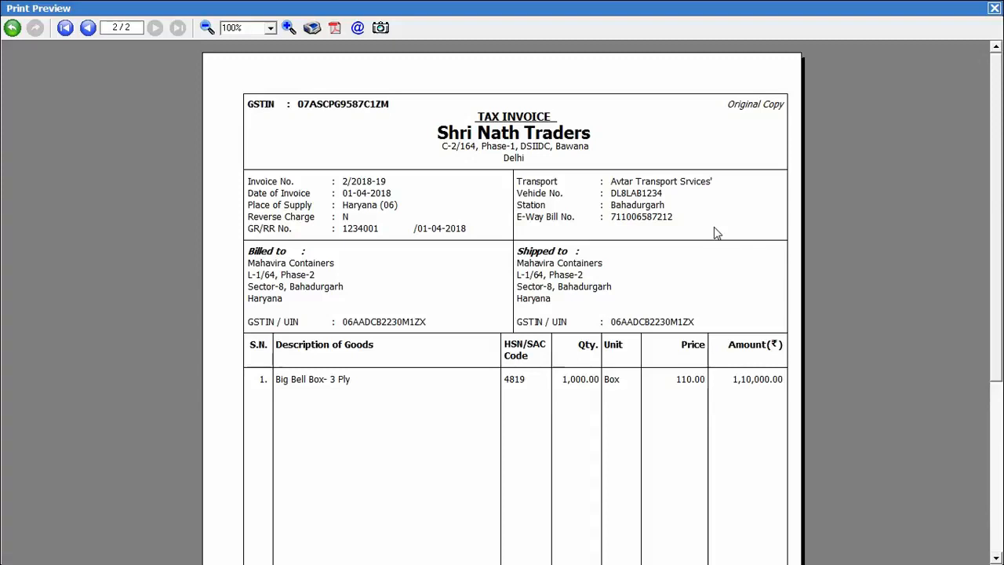
{"action": "left_click", "coordinate": [994, 7]}
{"action": "left_click", "coordinate": [919, 26]}
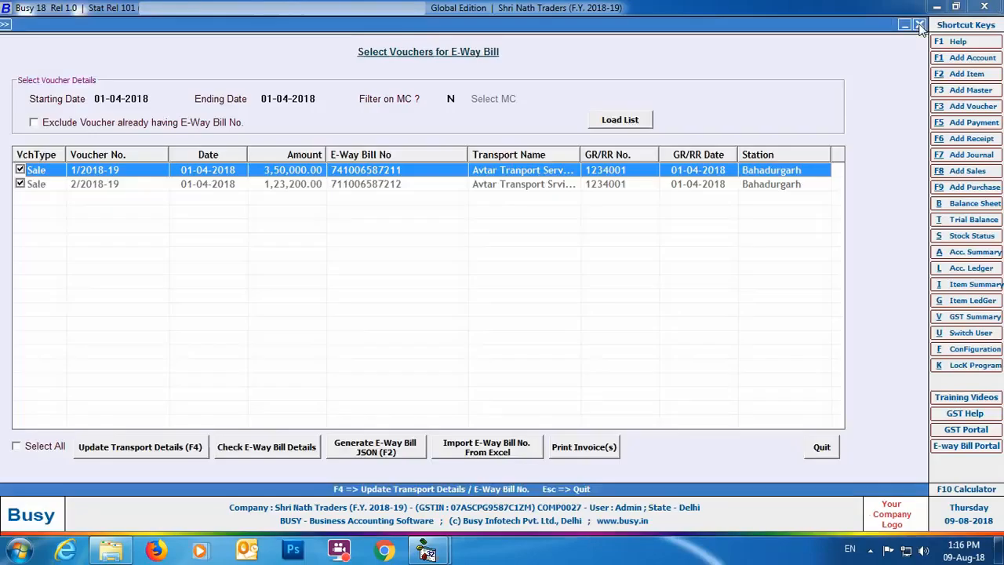
{"action": "left_click", "coordinate": [919, 26]}
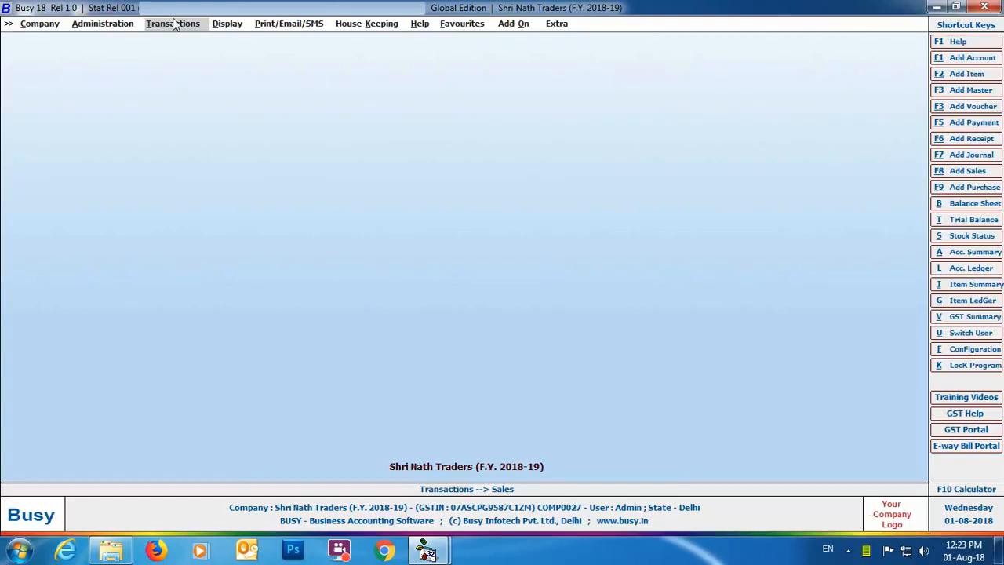
- Add a sales voucher dated 01-04-2018 with sale type I/GST-12%, party Mahavira Containers and material centre Main Store
{"action": "left_click", "coordinate": [173, 24]}
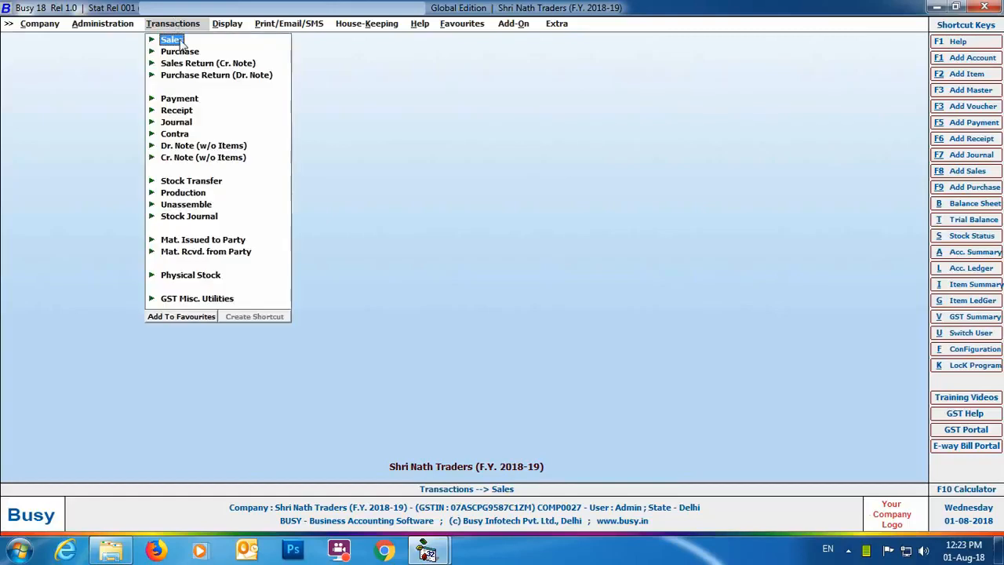
{"action": "left_click", "coordinate": [169, 40]}
{"action": "left_click", "coordinate": [196, 52]}
{"action": "key", "text": "Return"}
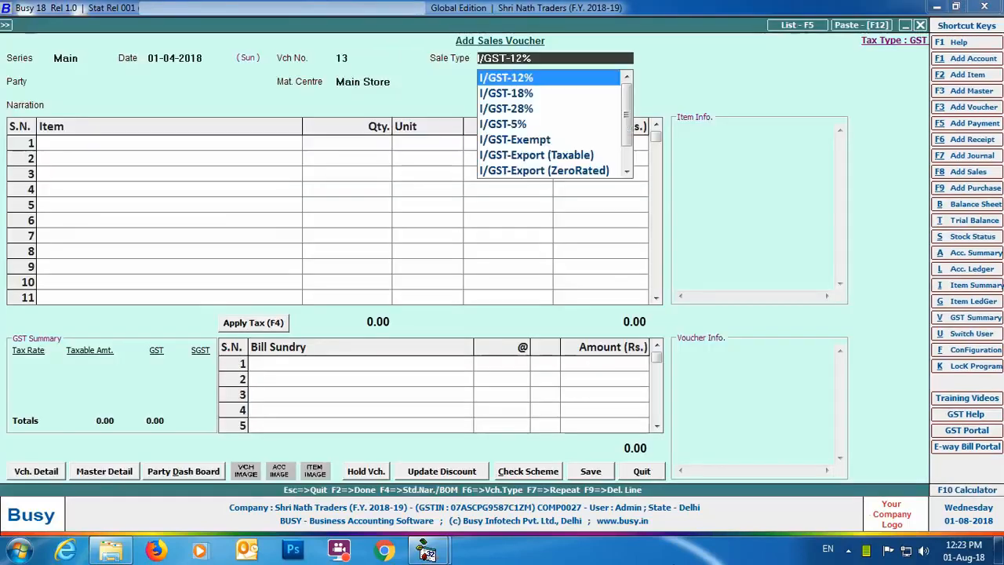
{"action": "key", "text": "Return"}
- Enter 1000 boxes of Big Bell Box- 3 Ply at a price of 120 and apply 12% IGST
{"action": "key", "text": "Return"}
{"action": "key", "text": "Return"}
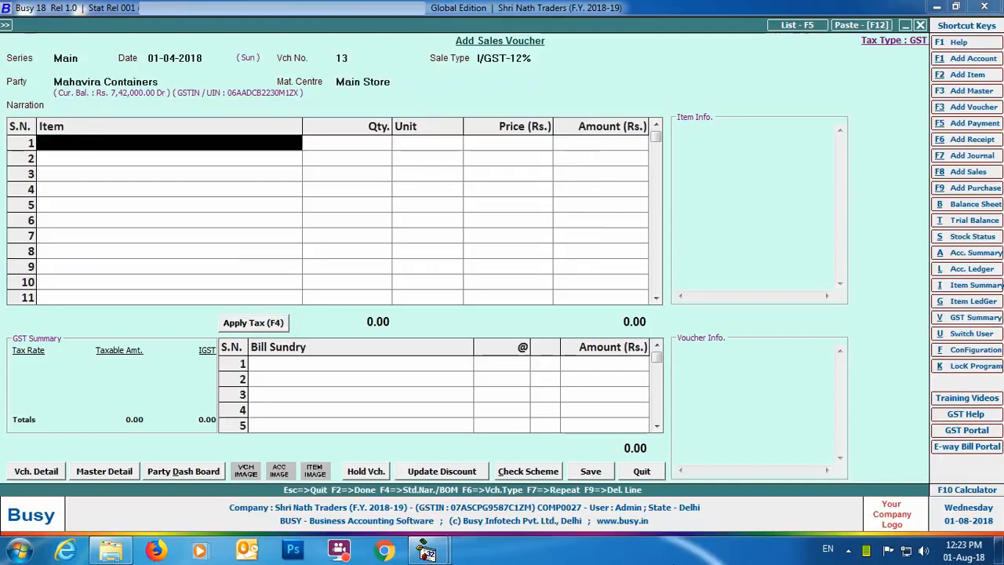
{"action": "key", "text": "Return"}
{"action": "key", "text": "Return"}
{"action": "type", "text": "1000"}
{"action": "key", "text": "Return"}
{"action": "key", "text": "Return"}
{"action": "type", "text": "120"}
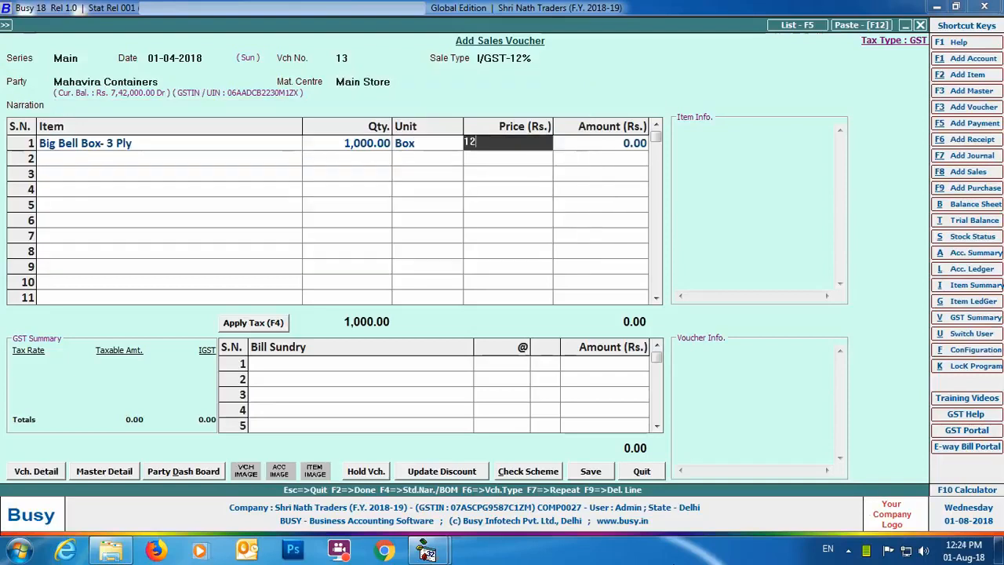
{"action": "key", "text": "Return"}
{"action": "key", "text": "Return"}
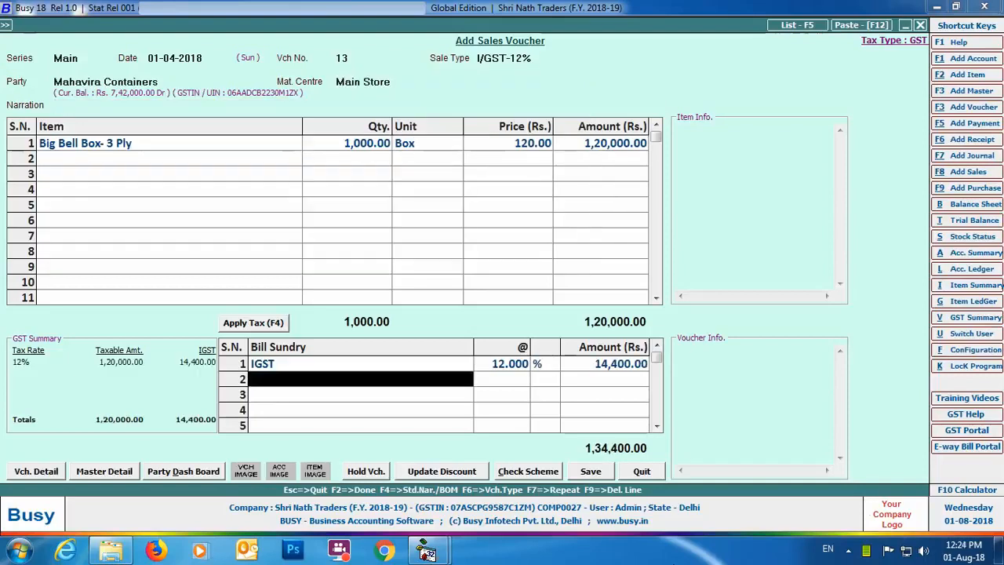
- Save the voucher with bill reference 13, GR number 1234001 and vehicle number DL8LAB1234, keeping the other transport details
{"action": "left_click", "coordinate": [591, 471]}
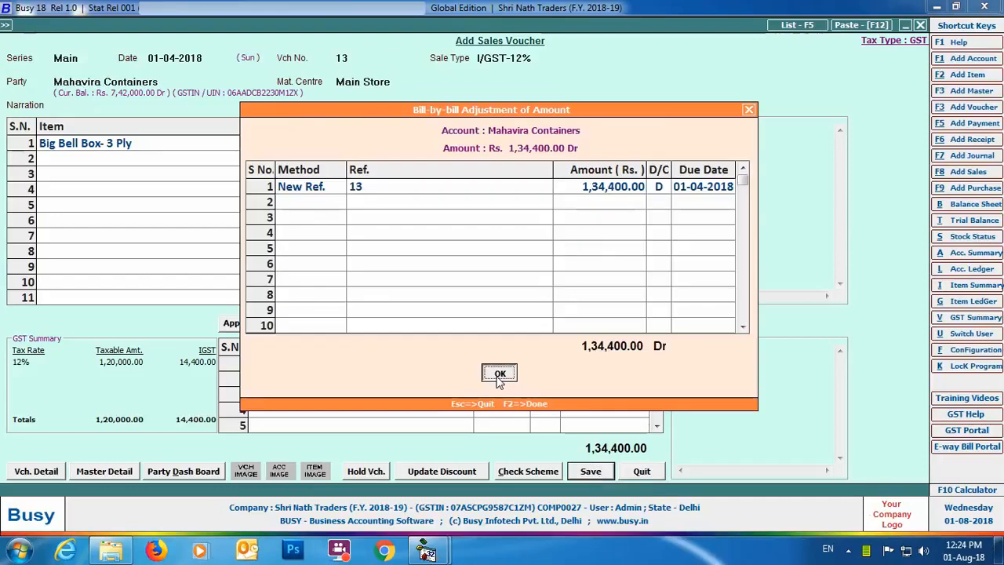
{"action": "left_click", "coordinate": [499, 374]}
{"action": "key", "text": "Return"}
{"action": "type", "text": "1234001"}
{"action": "key", "text": "Return"}
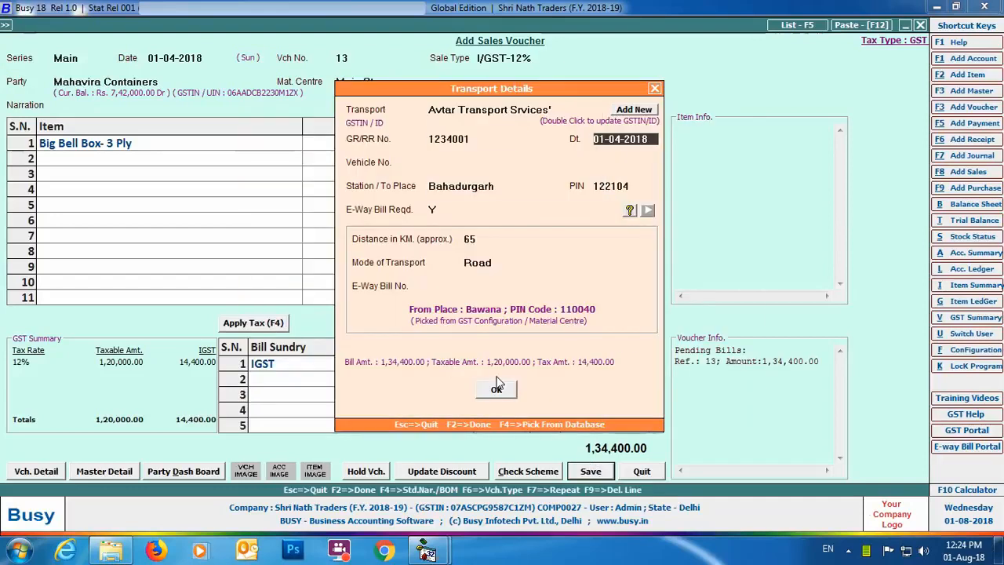
{"action": "key", "text": "Return"}
{"action": "type", "text": "DL8LAB1234"}
{"action": "key", "text": "Return"}
{"action": "key", "text": "Return"}
{"action": "key", "text": "Return"}
{"action": "key", "text": "Return"}
{"action": "key", "text": "Return"}
{"action": "key", "text": "Return"}
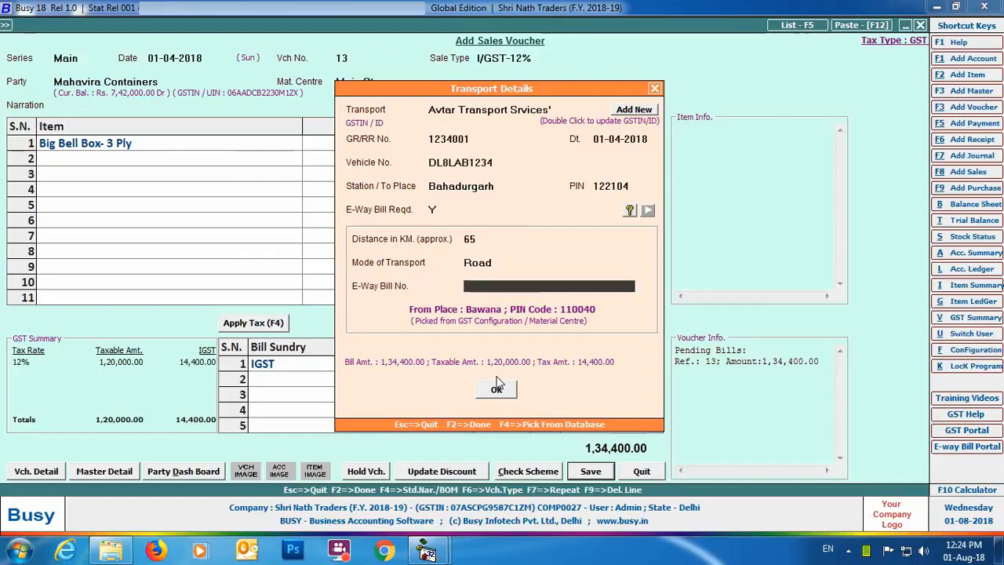
{"action": "left_click", "coordinate": [496, 390]}
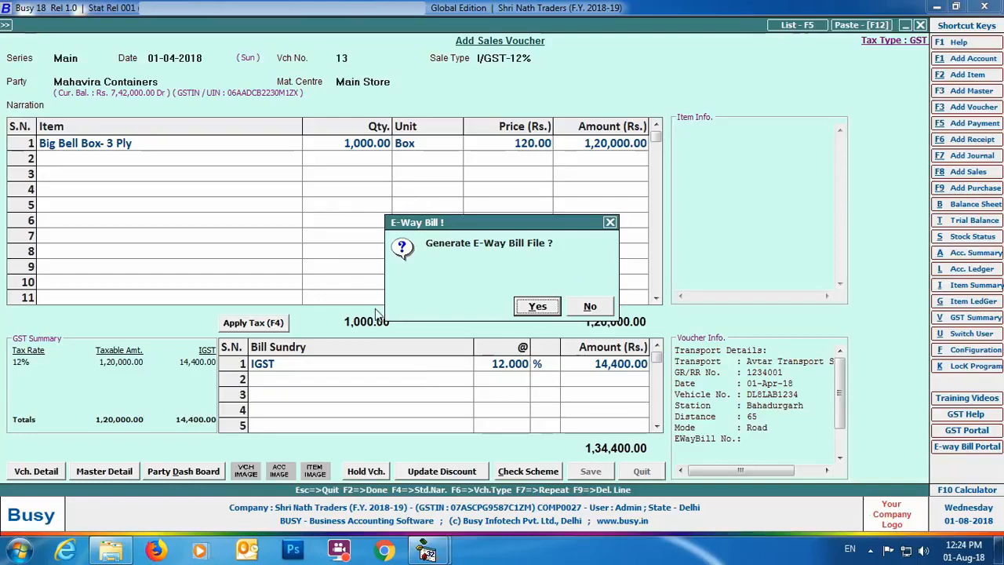
- Set up the voucher's E-Way Bill file as per the government template, keeping the default options and the Desktop path
{"action": "left_click", "coordinate": [542, 312]}
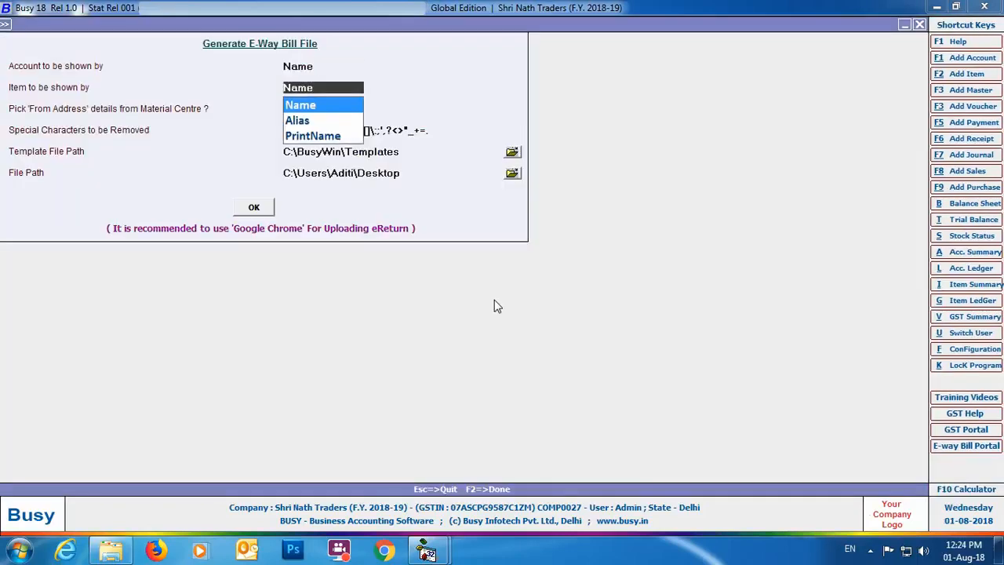
{"action": "key", "text": "Return"}
{"action": "key", "text": "Return"}
{"action": "key", "text": "Return"}
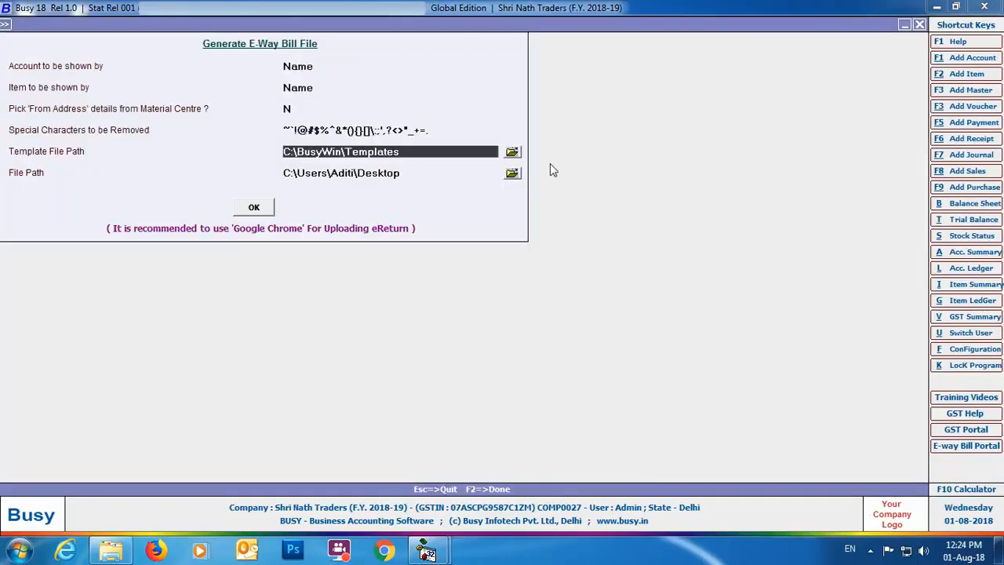
{"action": "key", "text": "Return"}
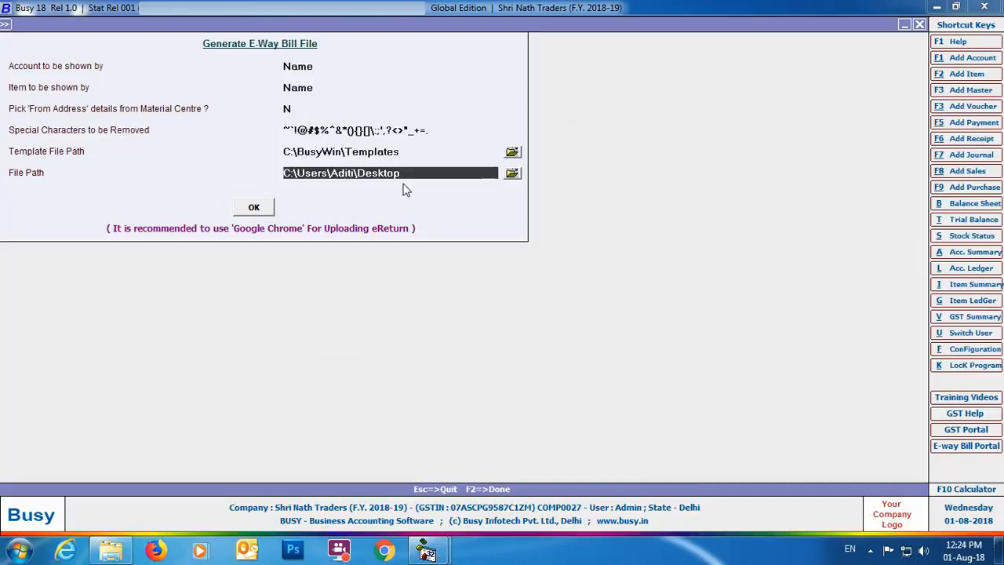
{"action": "left_click", "coordinate": [253, 207]}
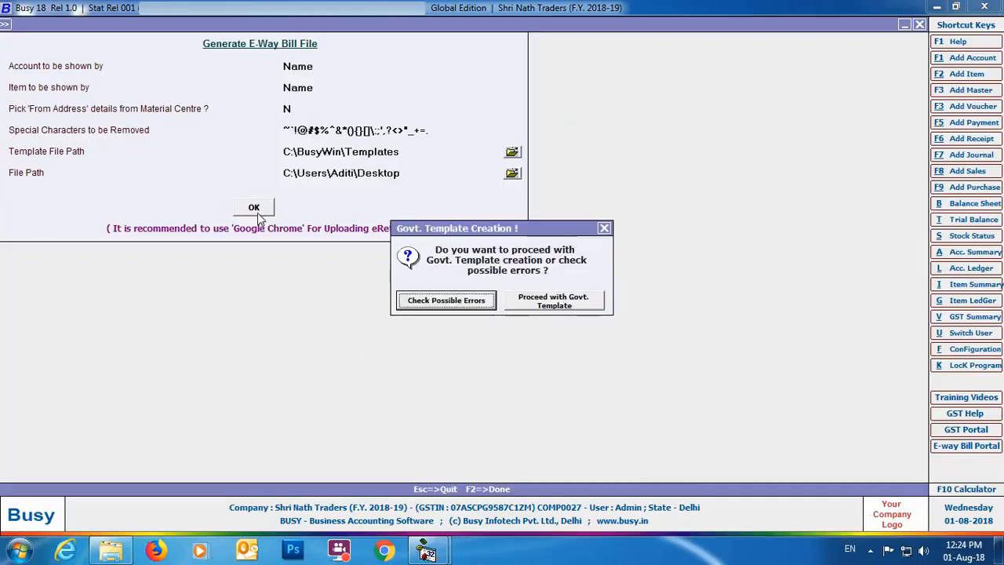
- Check the voucher for possible errors and proceed with creating the government template, dismissing the Excel message
{"action": "left_click", "coordinate": [482, 302]}
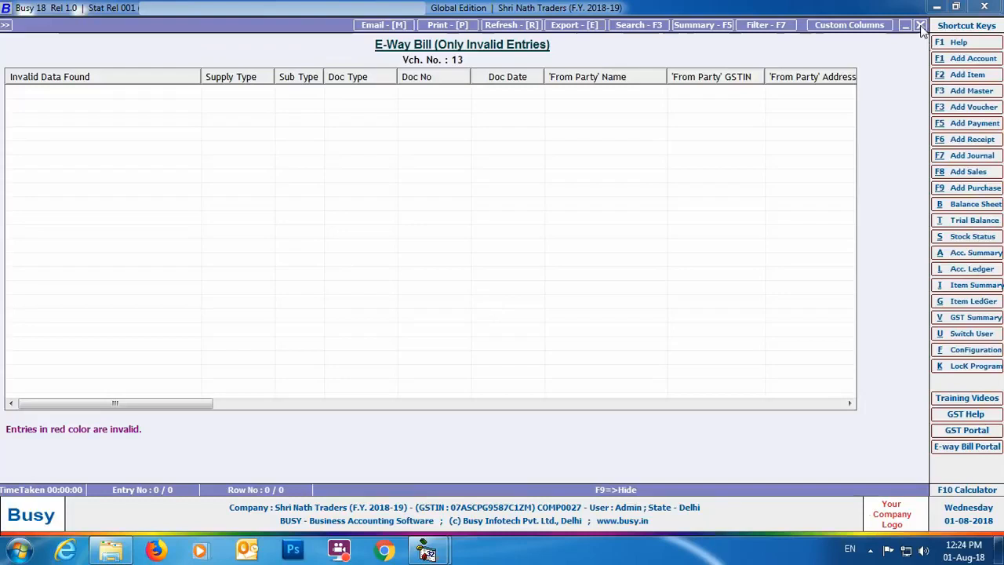
{"action": "left_click", "coordinate": [920, 25]}
{"action": "left_click", "coordinate": [559, 302]}
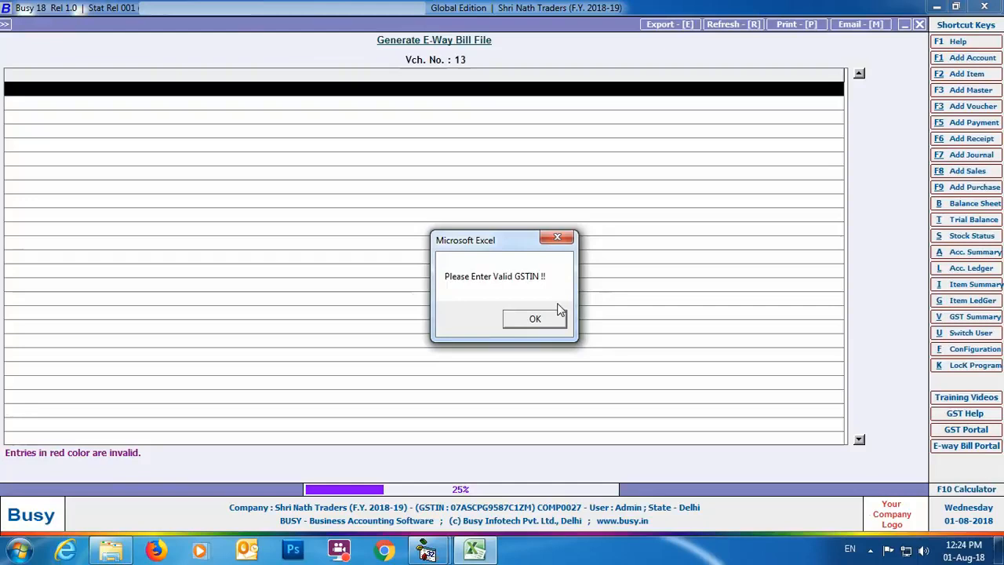
{"action": "left_click", "coordinate": [539, 320]}
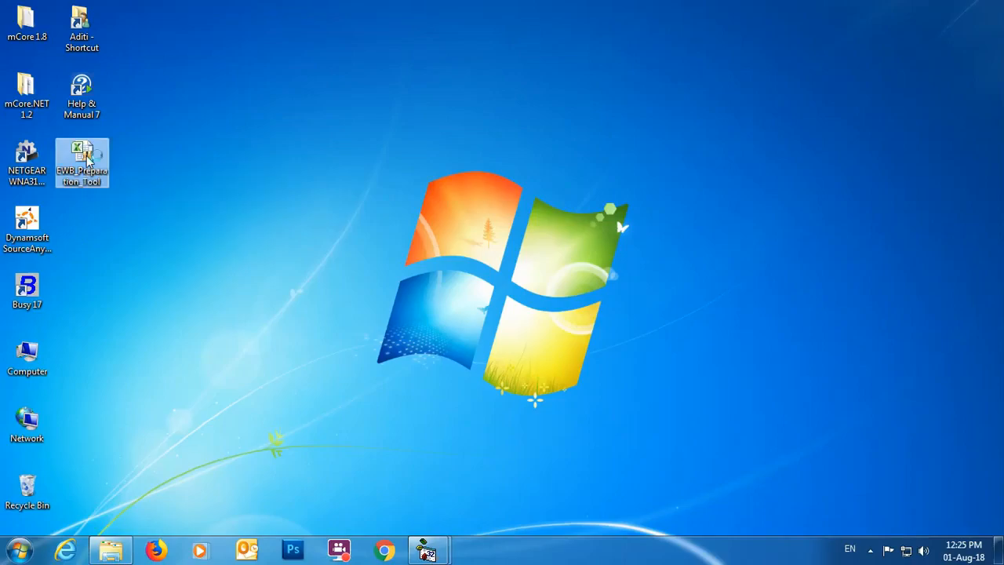
- Open the EWB_Preparation_Tool workbook from the desktop and enter the taxpayer's GSTIN and the legal name SHRI NATH TRADERS
{"action": "double_click", "coordinate": [84, 161]}
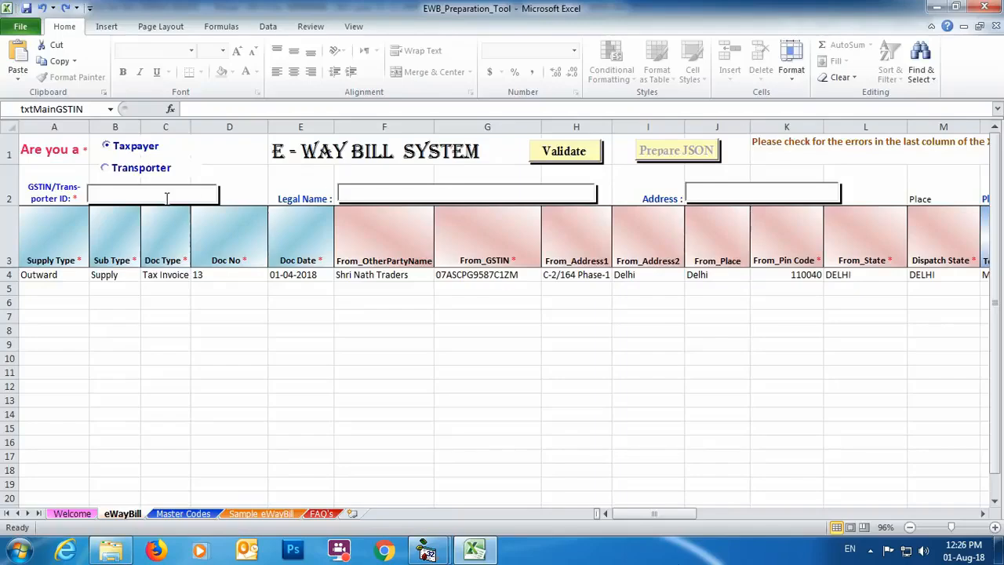
{"action": "left_click", "coordinate": [168, 194]}
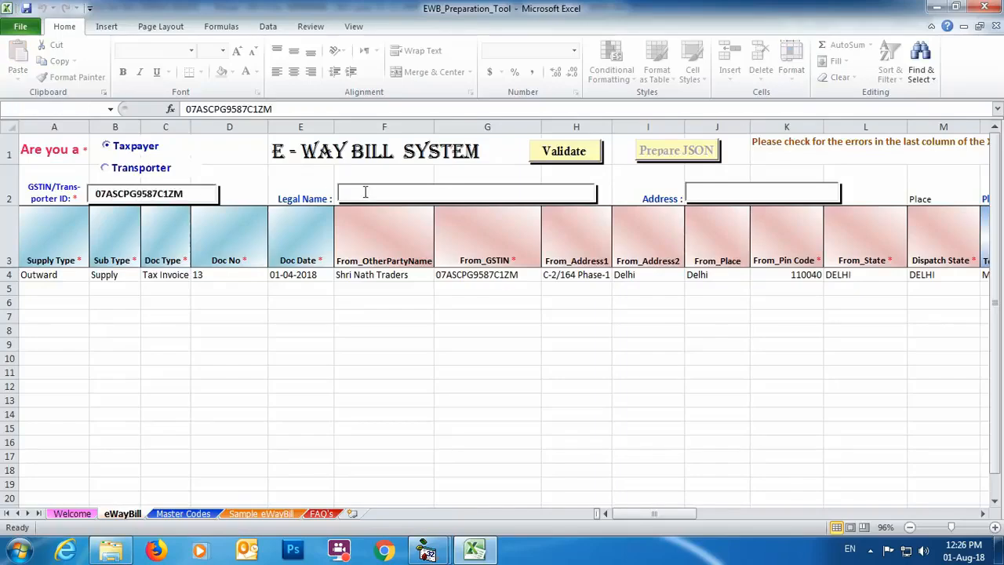
{"action": "left_click", "coordinate": [365, 191]}
{"action": "type", "text": "SHRI NATH TRADERS"}
- Fill in the taxpayer's address, place, state and pin code in the header of the eWayBill sheet
{"action": "left_click", "coordinate": [740, 195]}
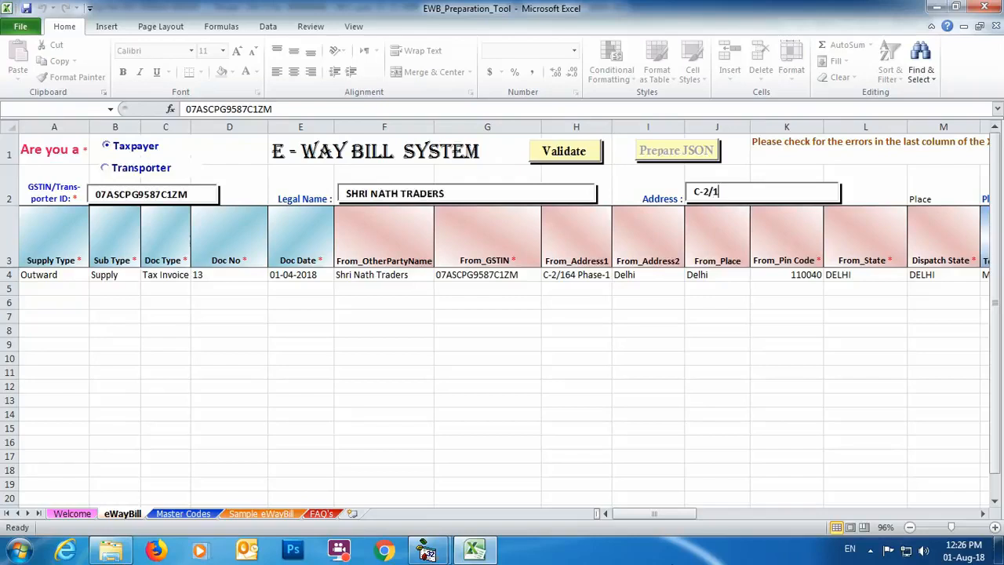
{"action": "key", "text": "Tab"}
{"action": "type", "text": "BAWANA"}
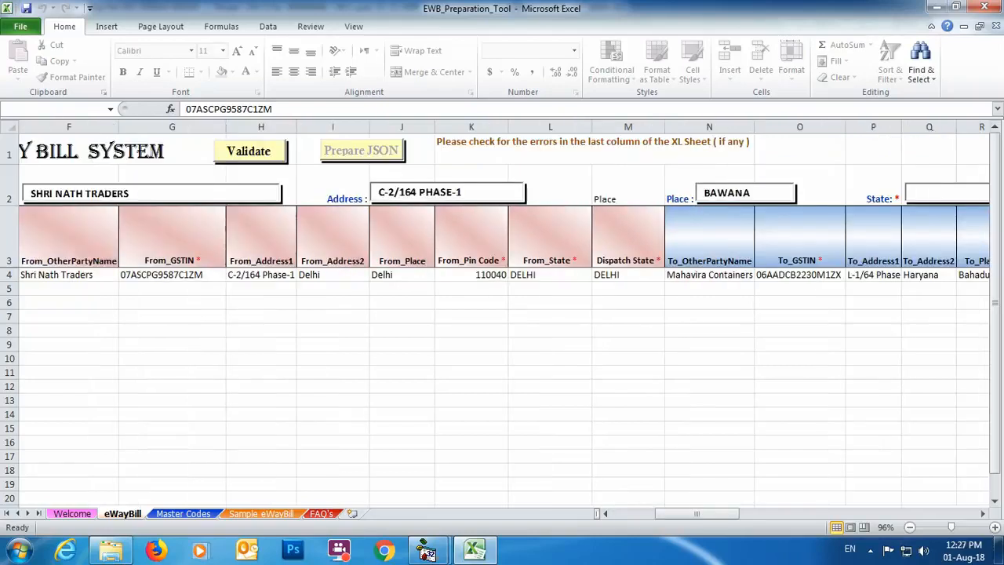
{"action": "left_click", "coordinate": [944, 194]}
{"action": "type", "text": "DELHI"}
{"action": "mouse_move", "coordinate": [698, 515]}
{"action": "left_mouse_down"}
{"action": "mouse_move", "coordinate": [730, 518]}
{"action": "mouse_move", "coordinate": [685, 518]}
{"action": "left_mouse_up"}
{"action": "left_click", "coordinate": [758, 195]}
{"action": "type", "text": "110040"}
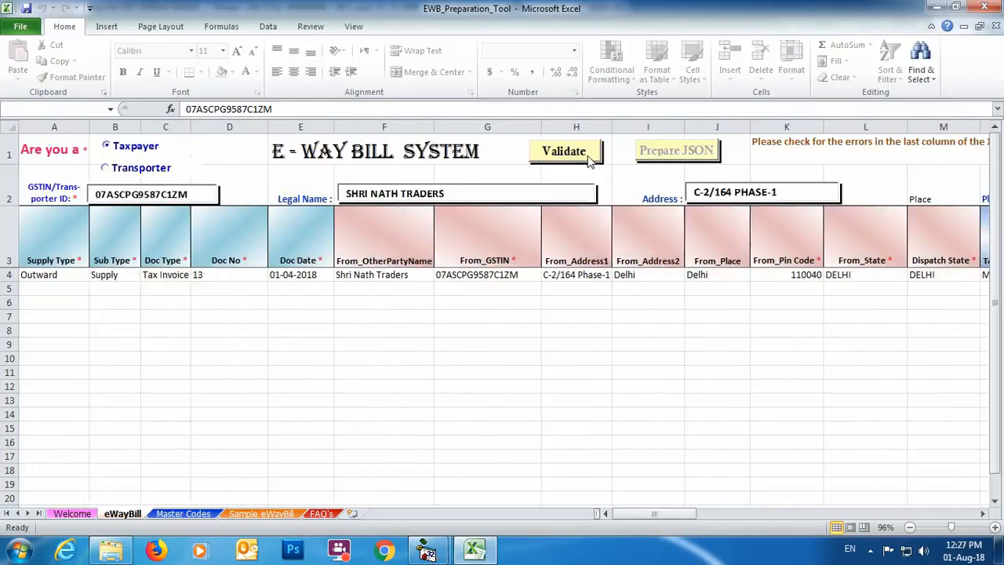
- Validate the E-Way Bill data, prepare its JSON file and show the desktop
{"action": "left_click", "coordinate": [589, 155]}
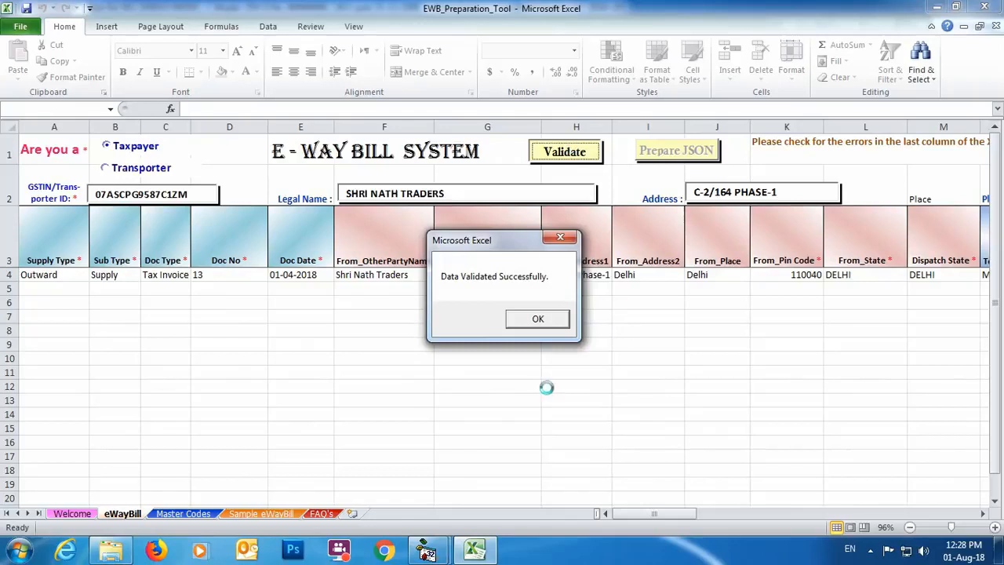
{"action": "left_click", "coordinate": [519, 323]}
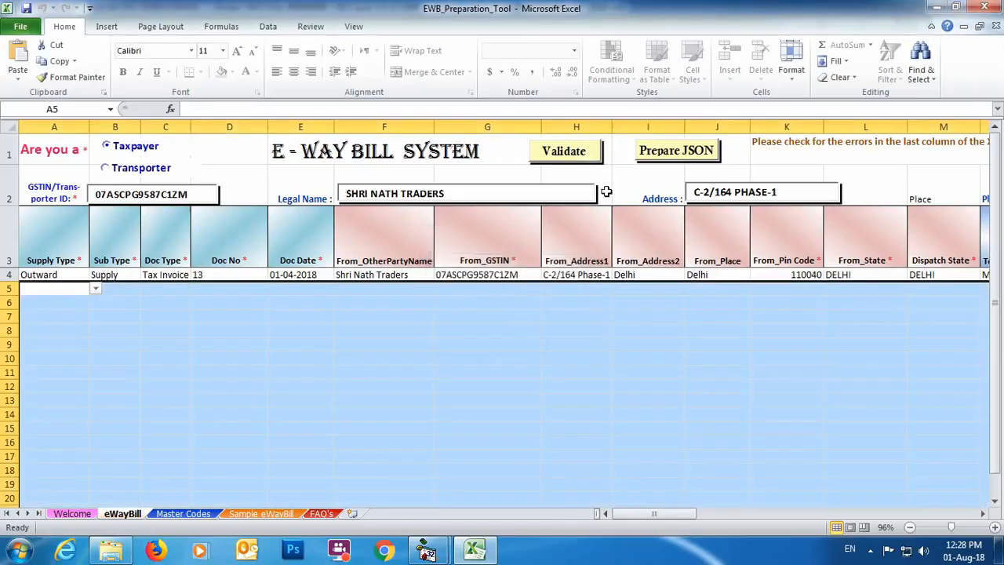
{"action": "left_click", "coordinate": [657, 152]}
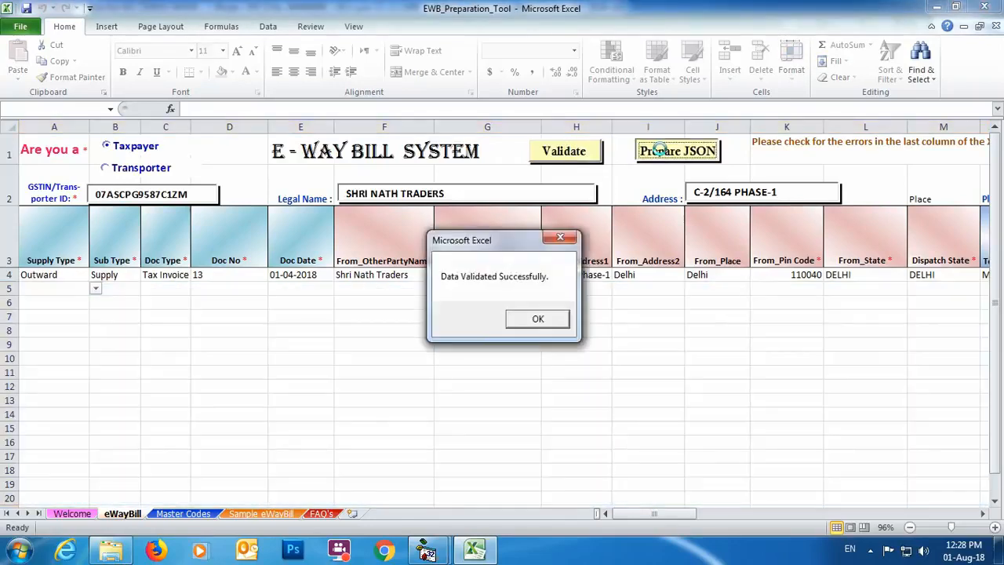
{"action": "left_click", "coordinate": [548, 324]}
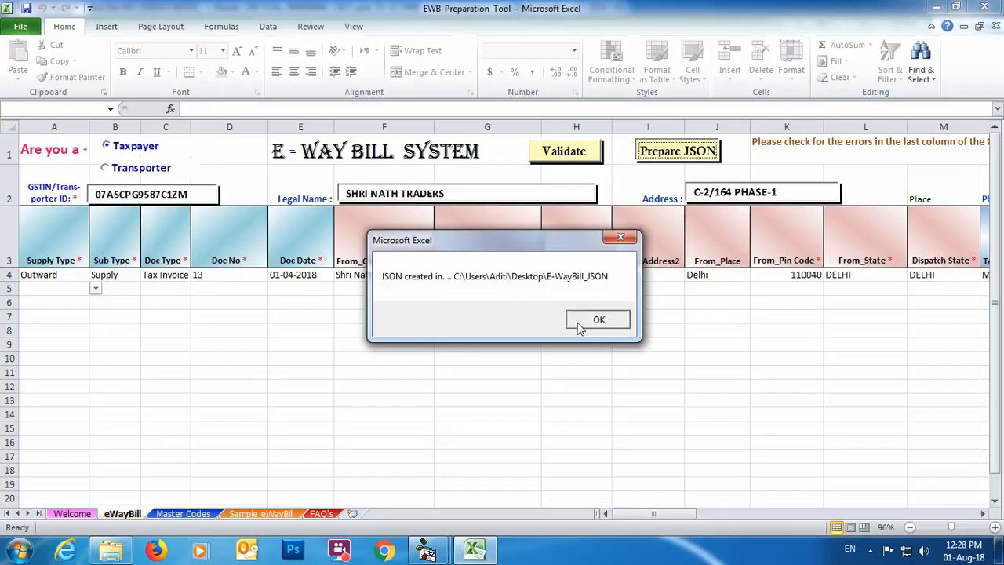
{"action": "left_click", "coordinate": [578, 327]}
{"action": "key", "text": "super+d"}
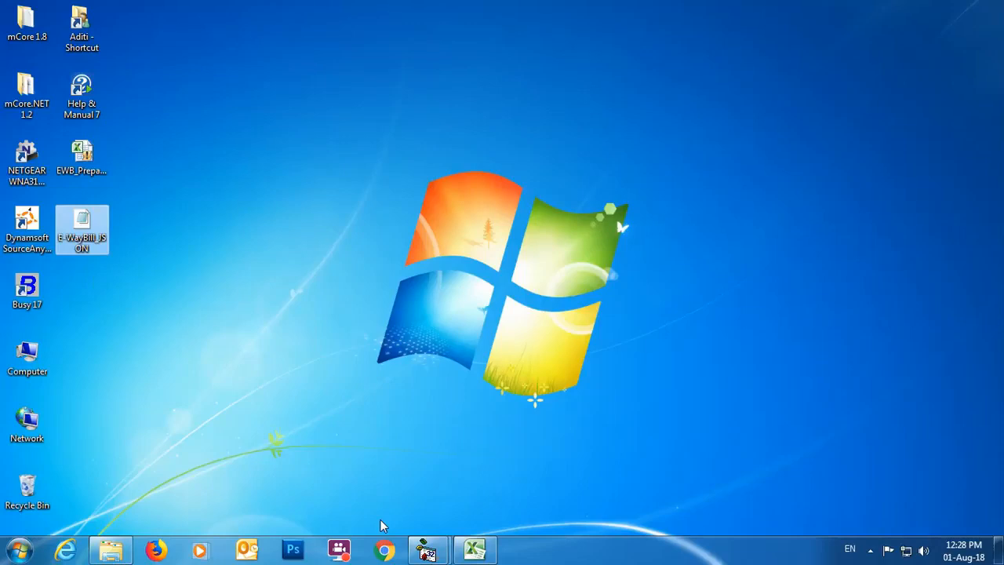
- Switch to Busy, view the voucher selection for generating E-Way Bills as per the government template, and leave it
{"action": "mouse_move", "coordinate": [426, 550]}
{"action": "left_click", "coordinate": [506, 463]}
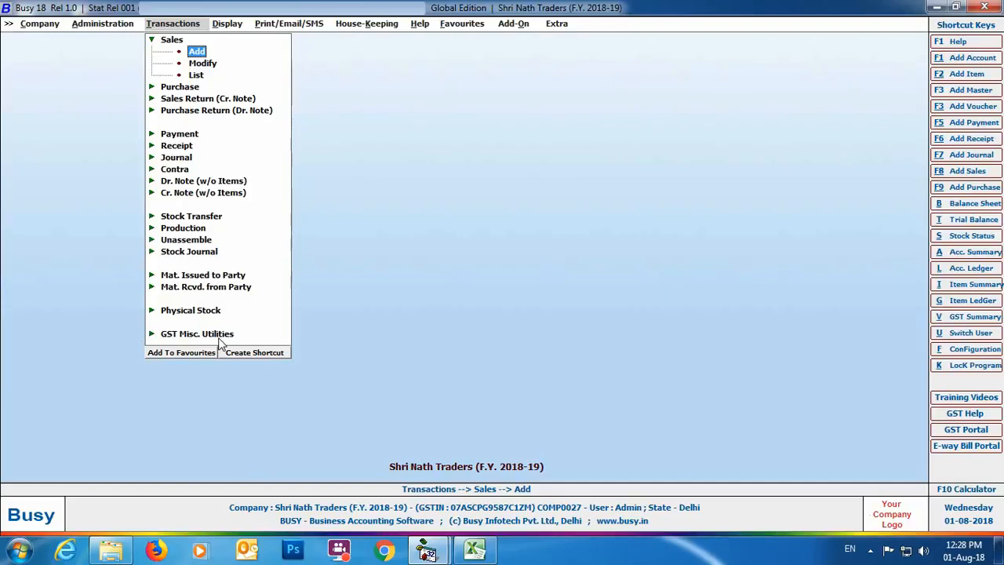
{"action": "left_click", "coordinate": [196, 334]}
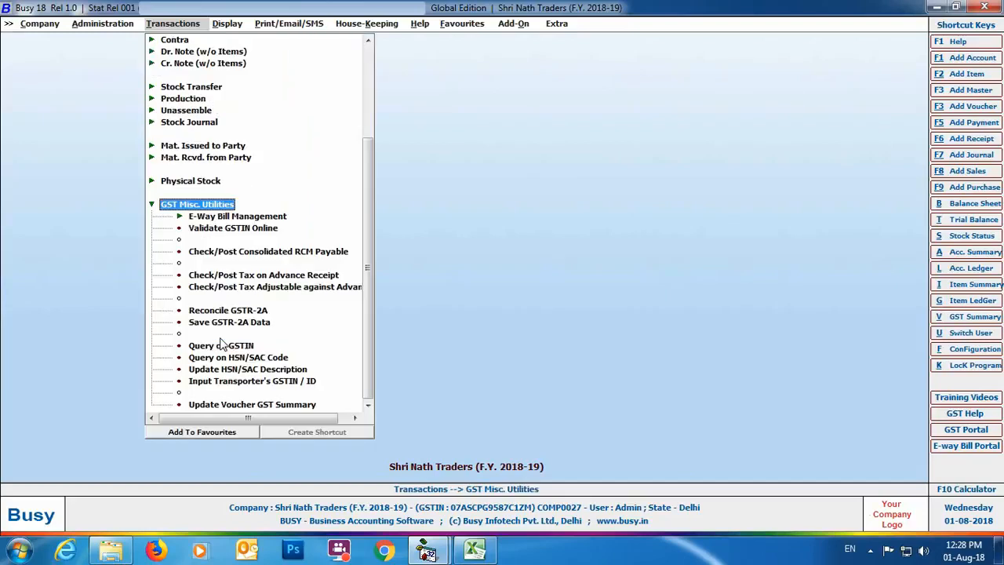
{"action": "left_click", "coordinate": [196, 217]}
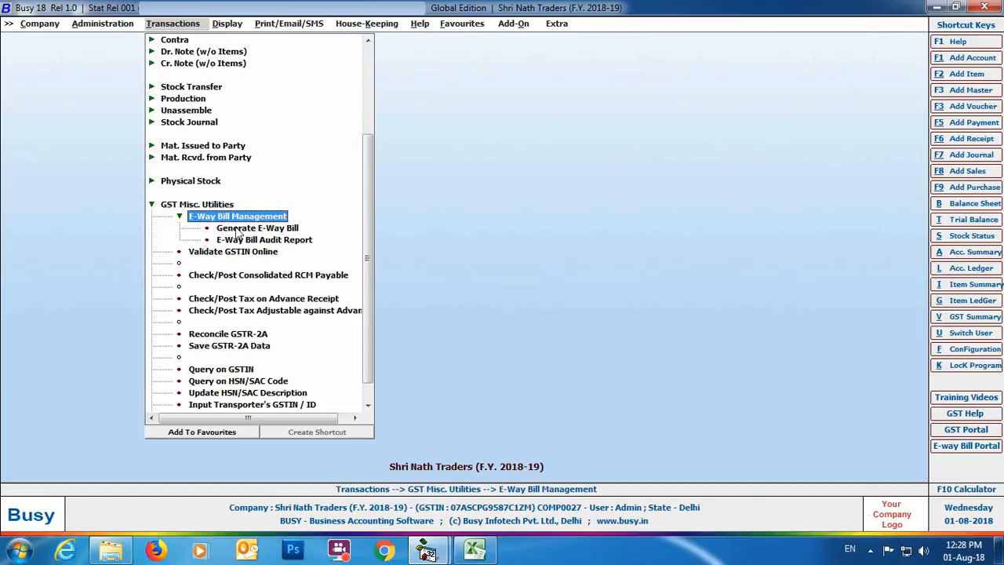
{"action": "left_click", "coordinate": [237, 229]}
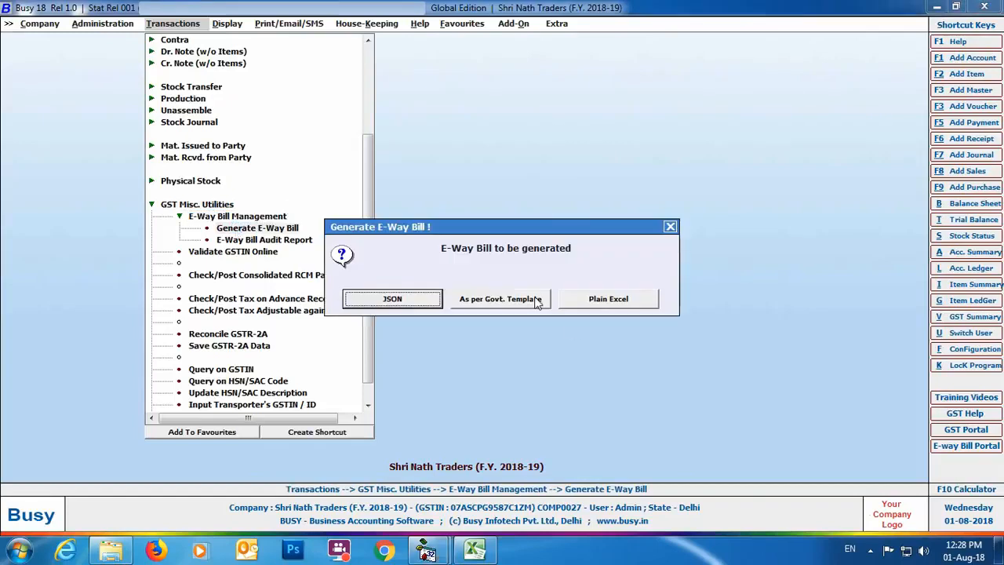
{"action": "left_click", "coordinate": [499, 302]}
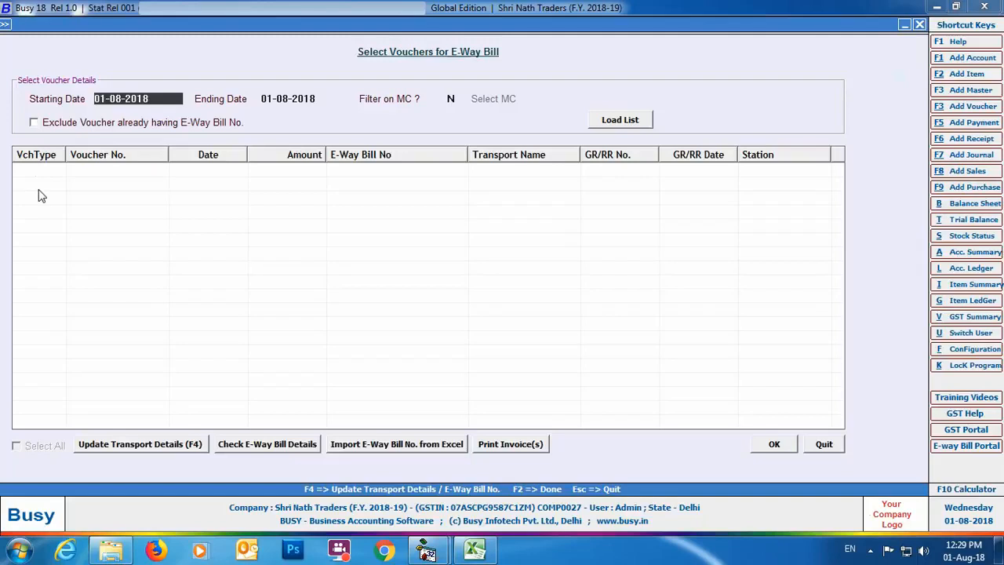
{"action": "key", "text": "Escape"}
{"action": "key", "text": "Escape"}
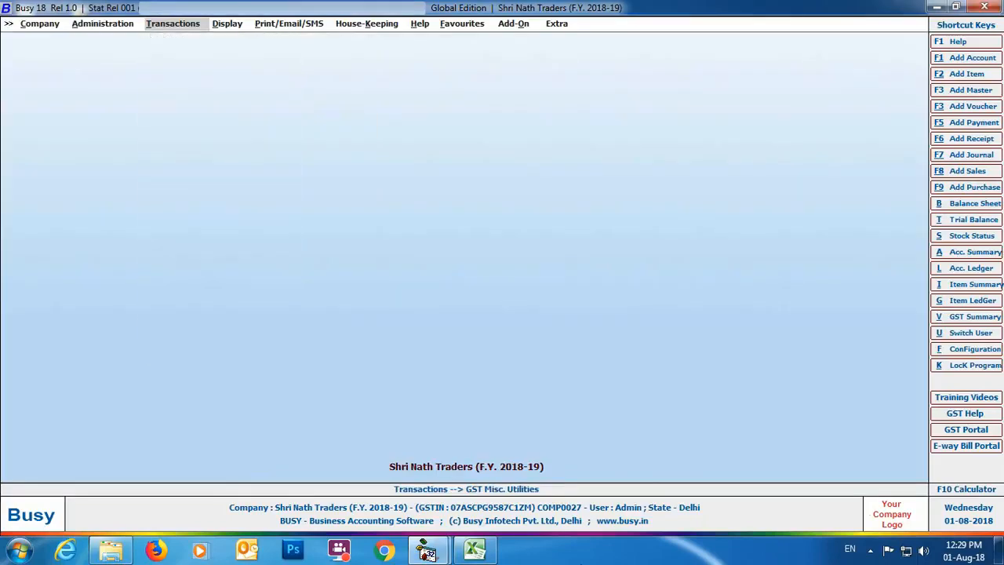